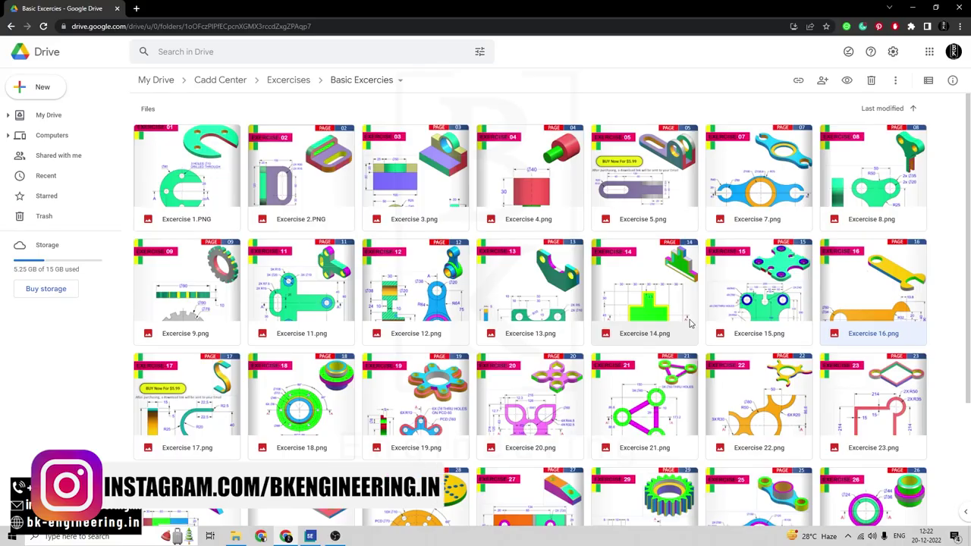
Open the Exercise 17.png S-bracket drawing preview from the Basic Excercies folder in Google Drive.
scroll(689, 324, "down", 2)
scroll(690, 325, "up", 2)
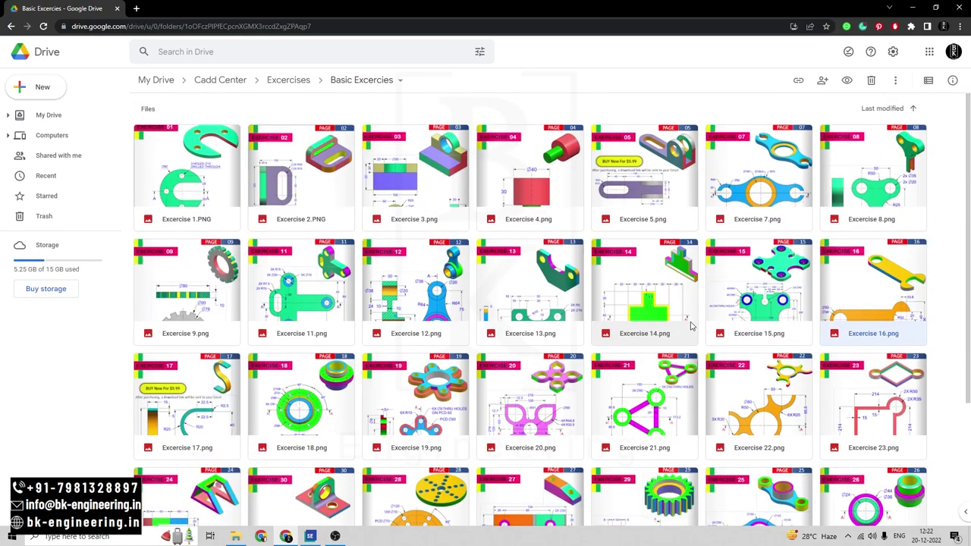
scroll(691, 325, "down", 2)
scroll(691, 327, "up", 2)
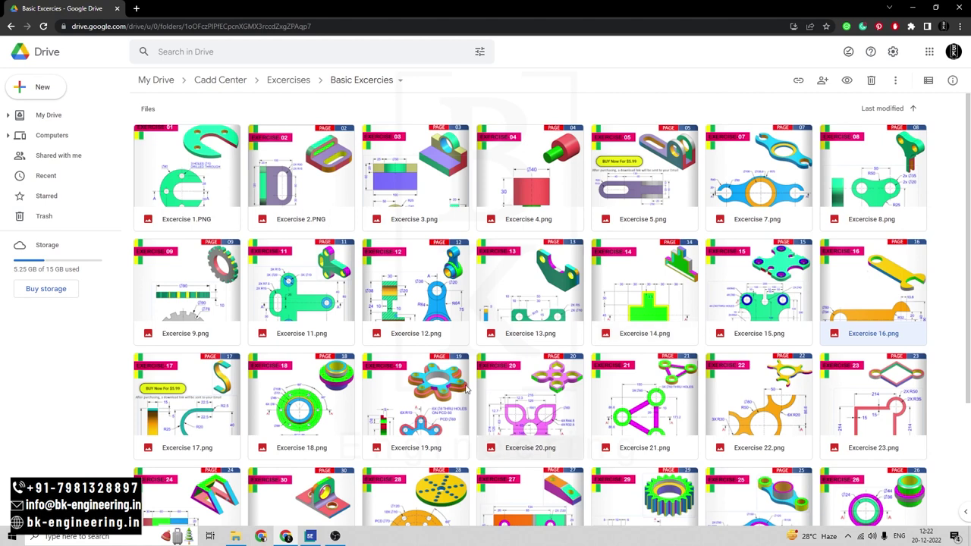
double_click(221, 402)
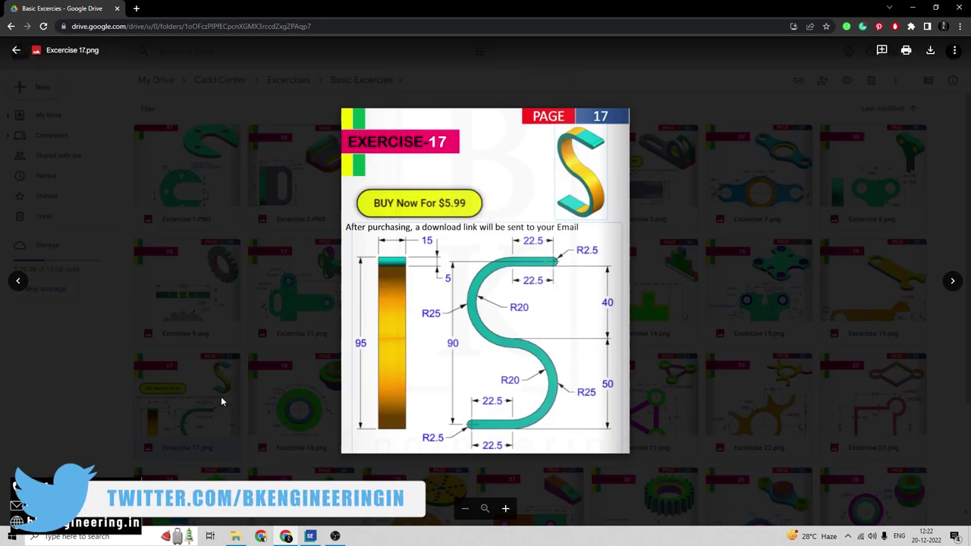
left_click(322, 537)
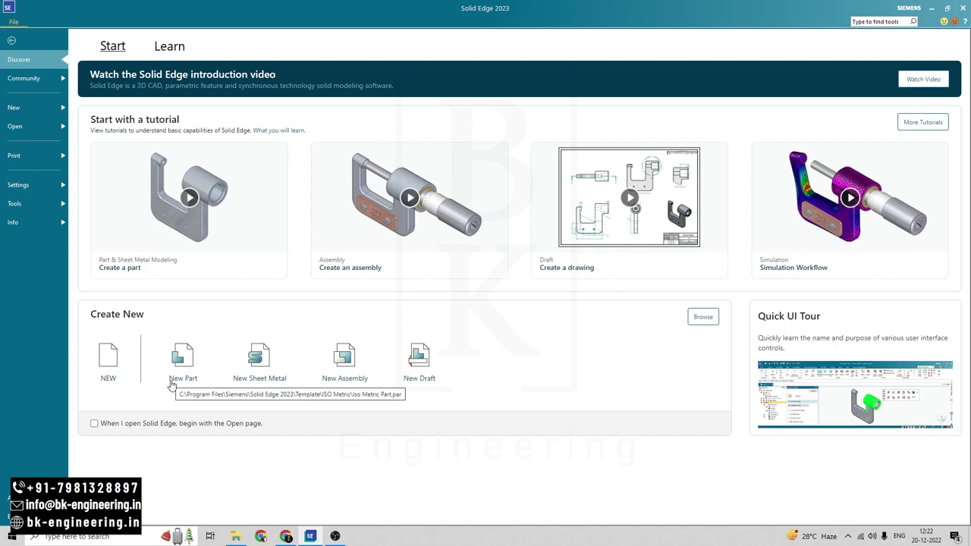
Create a new ISO metric part and show its base reference planes for sketching on Front (xz).
left_click(179, 362)
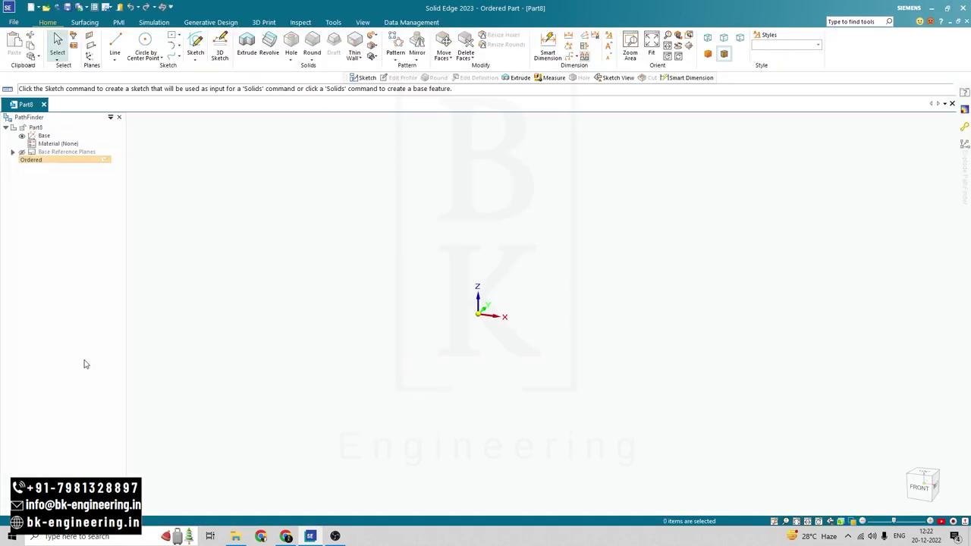
left_click(12, 153)
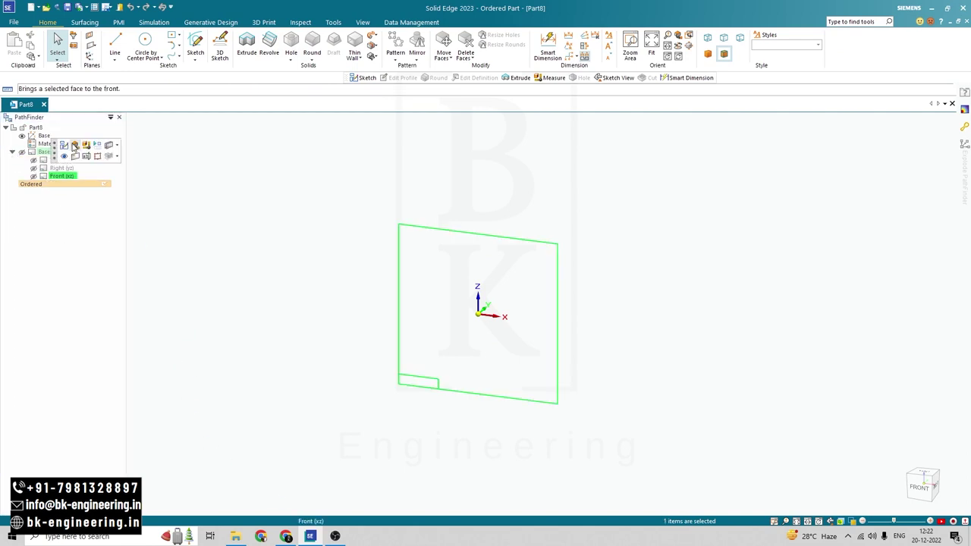
left_click(22, 151)
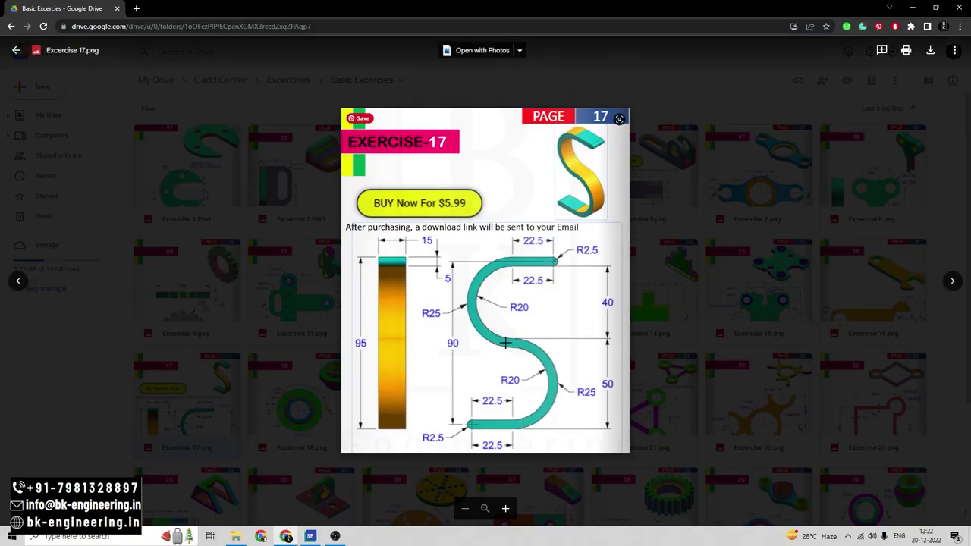
key("alt+Tab")
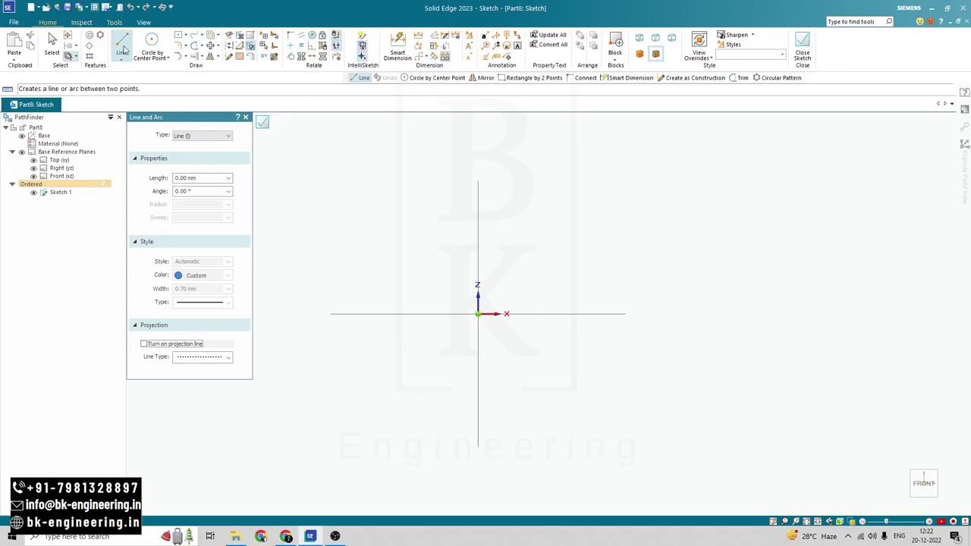
Draw a vertical construction line upward from the origin.
left_click(228, 59)
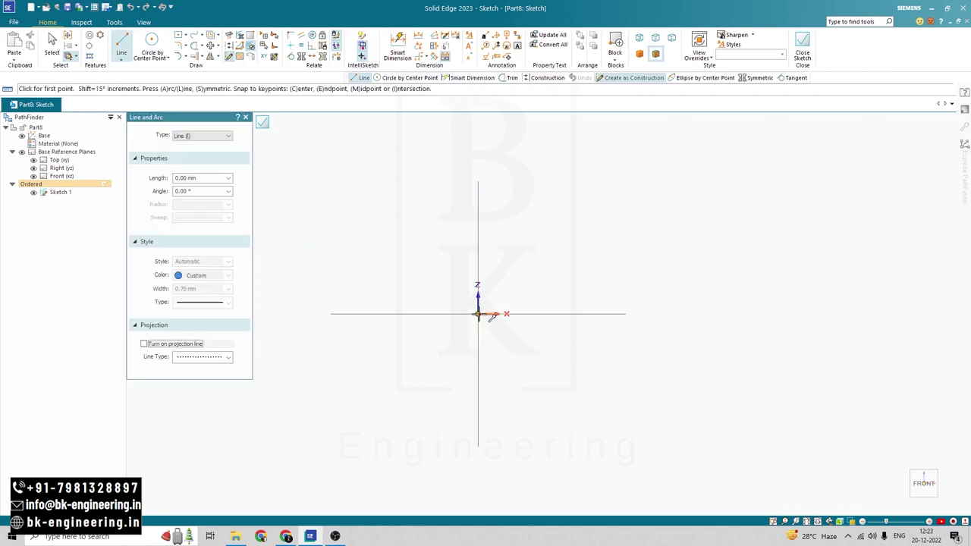
left_click(478, 313)
left_click(478, 135)
key("Escape")
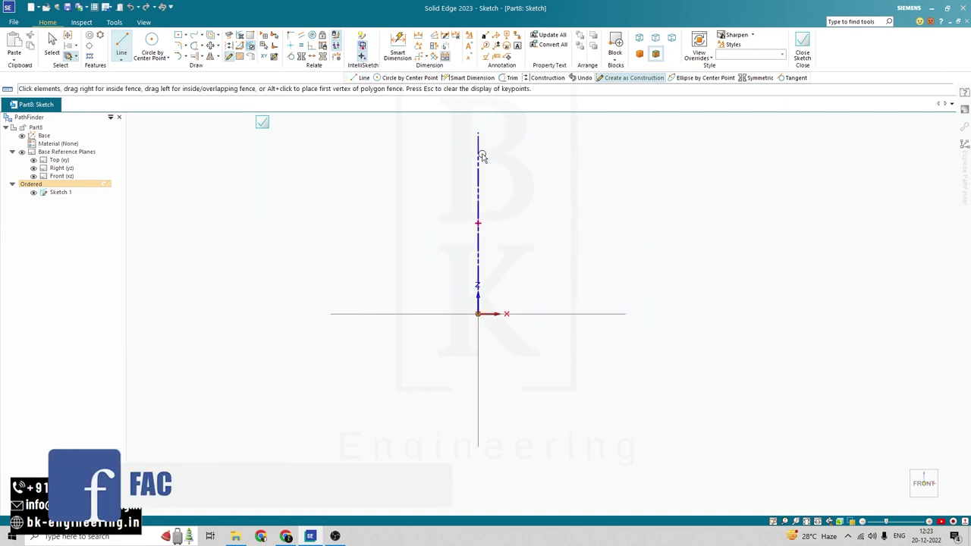
Draw a horizontal line leftward from the origin.
left_click(121, 44)
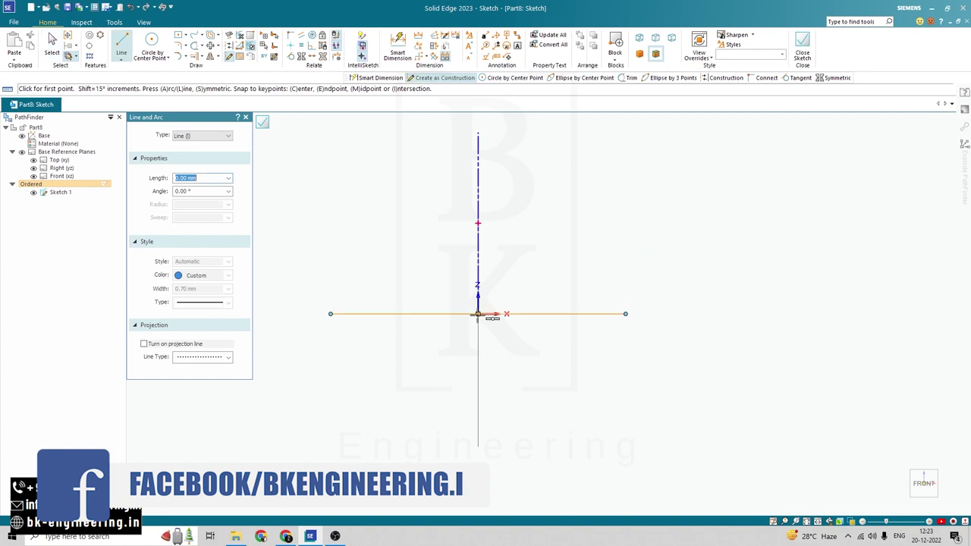
left_click(478, 313)
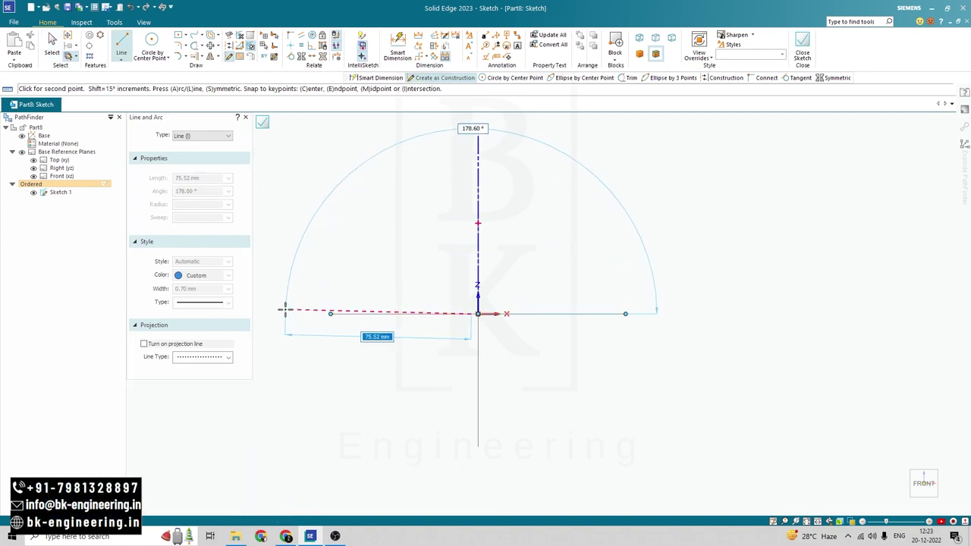
left_click(281, 314)
key("Escape")
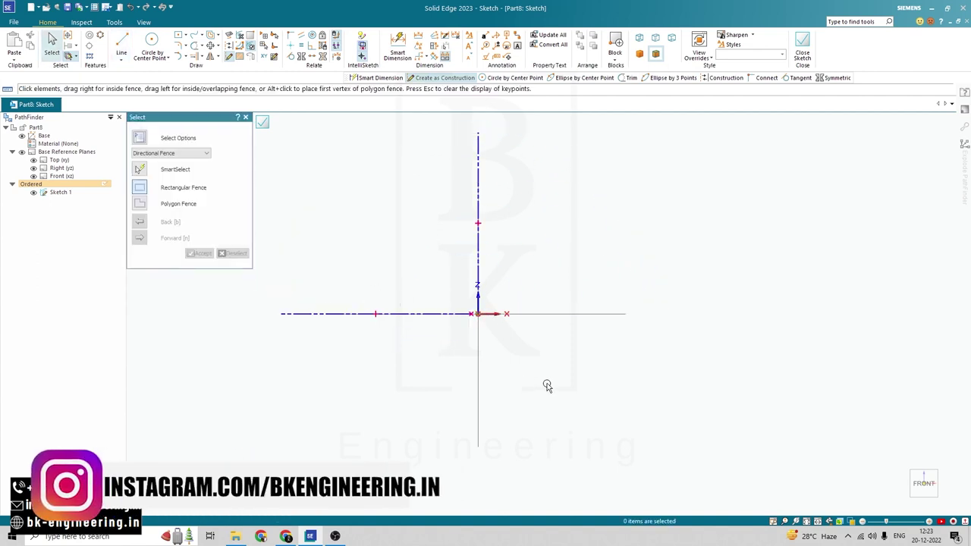
scroll(472, 323, "up", 3)
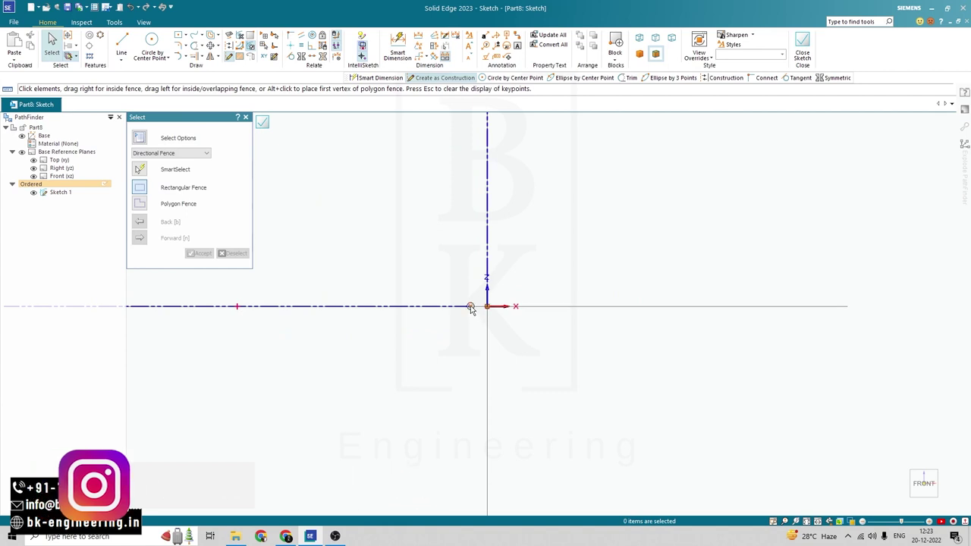
Make the horizontal line construction geometry with a length of 80.58 mm.
left_click(472, 308)
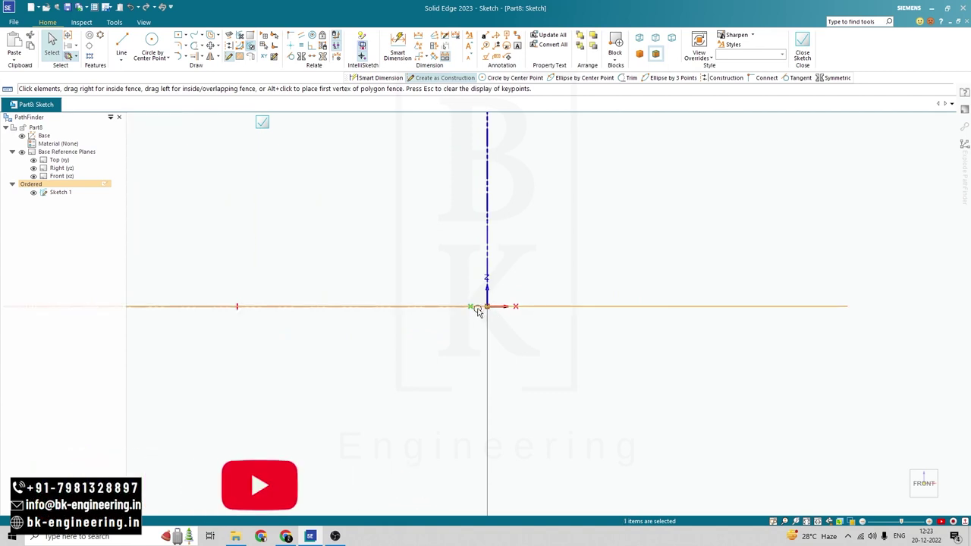
key("Escape")
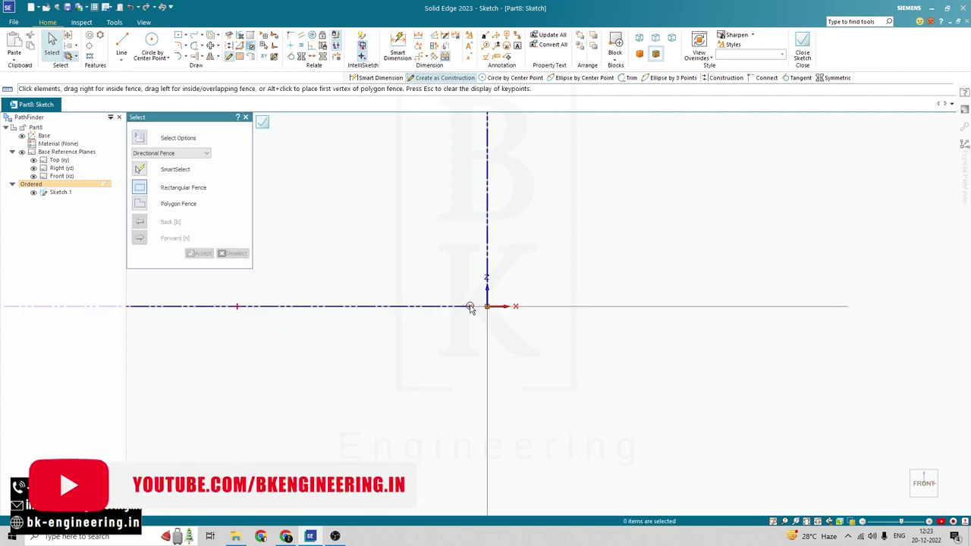
left_click(470, 307)
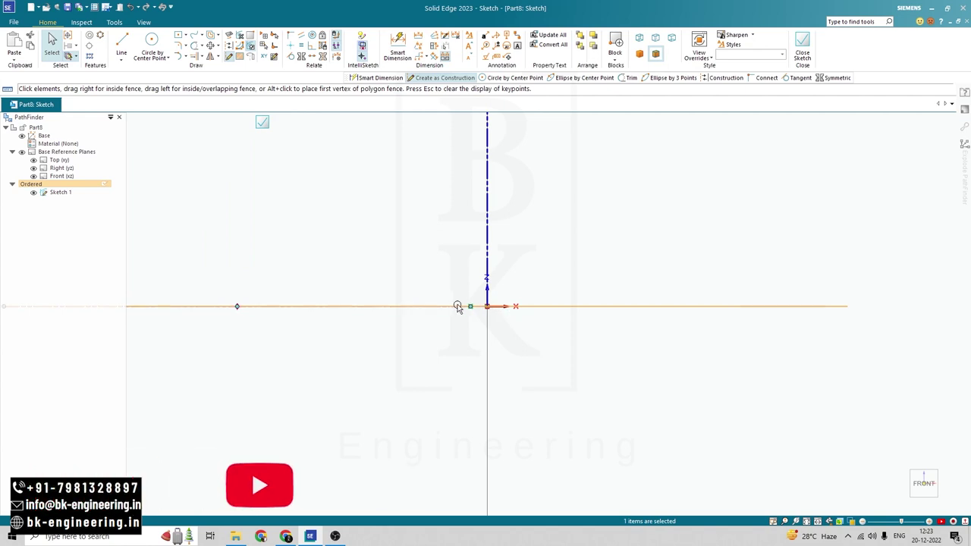
double_click(471, 307)
left_click_drag(470, 305, 498, 309)
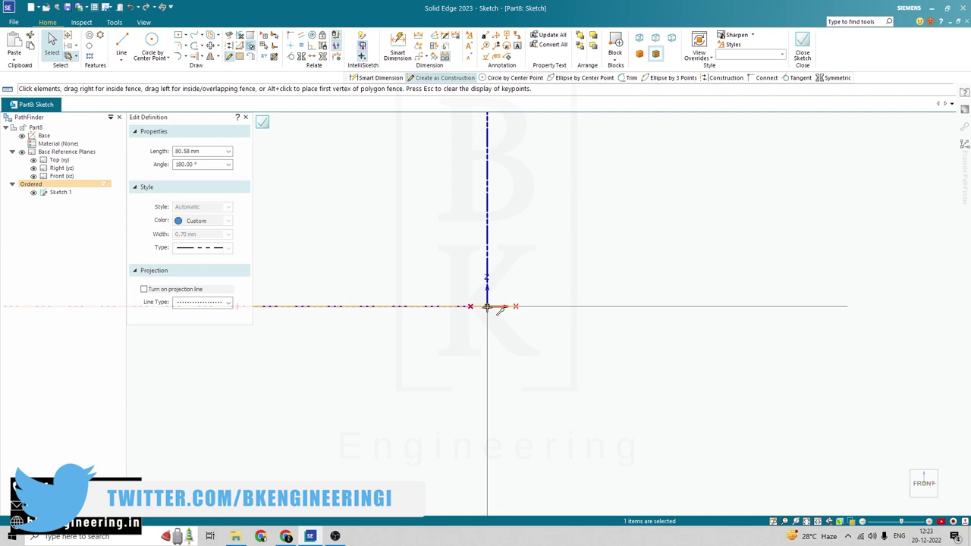
left_click(542, 357)
scroll(554, 358, "down", 3)
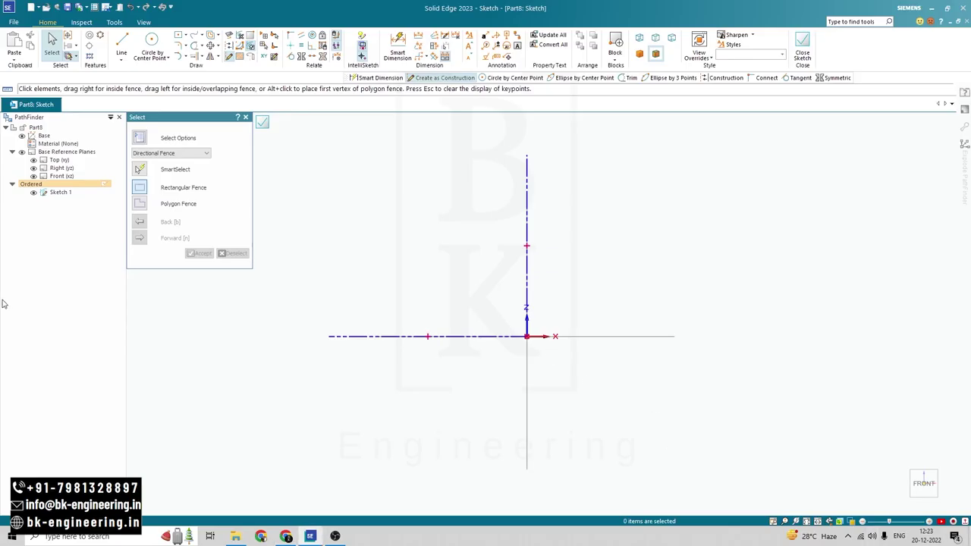
Draw two concentric circles centred on the vertical line above the origin.
left_click(152, 44)
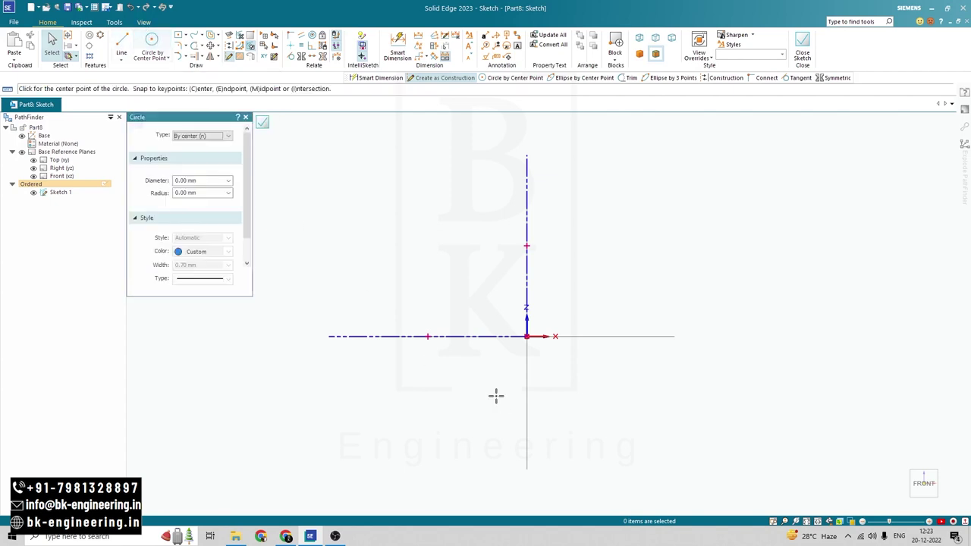
left_click(526, 245)
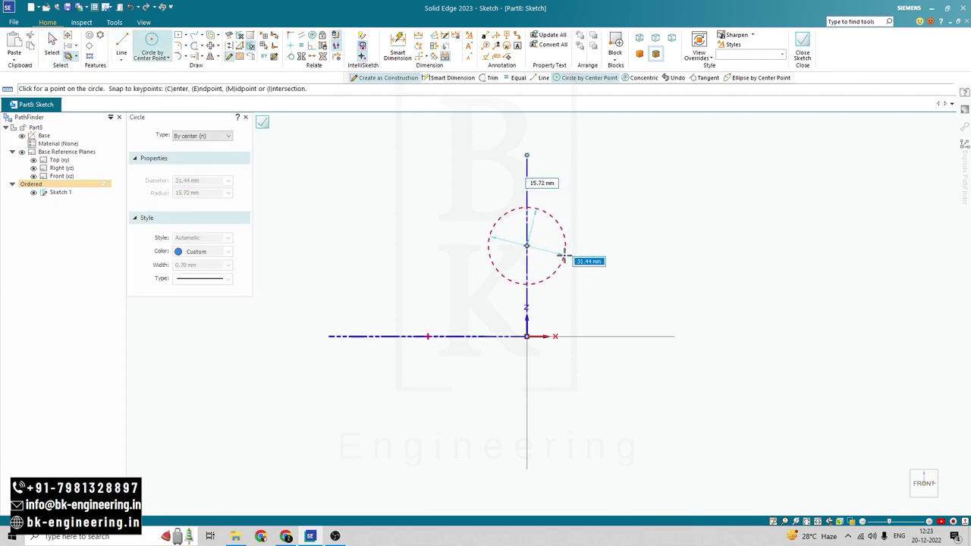
key("Escape")
key("Return")
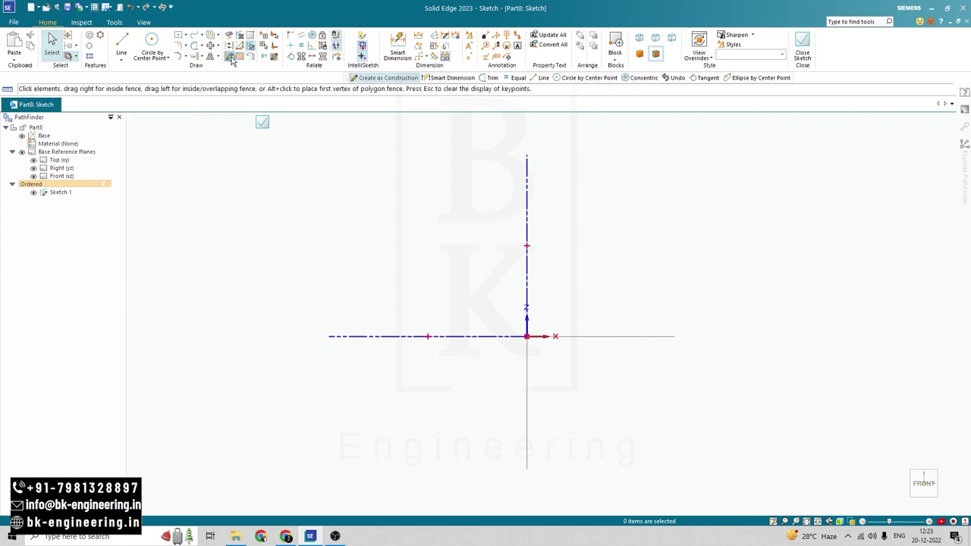
left_click(526, 245)
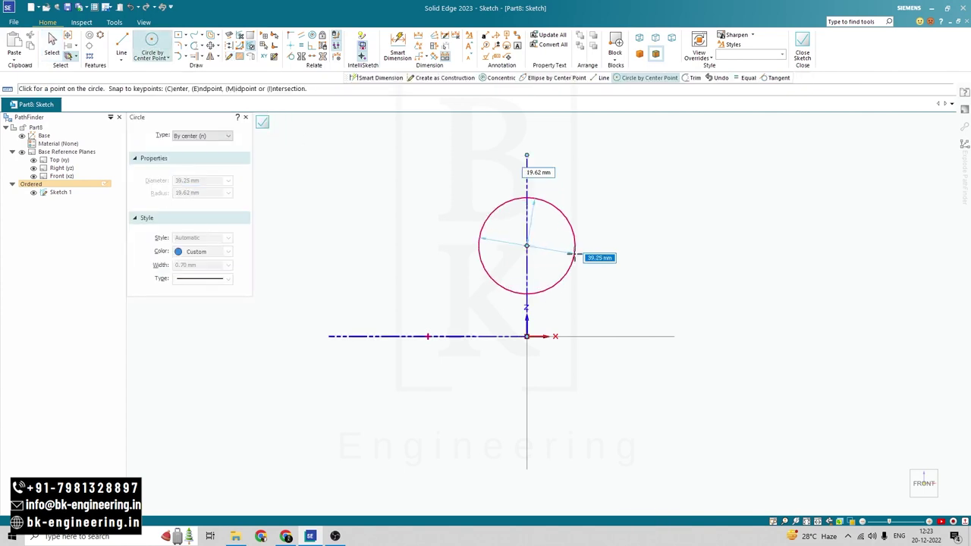
left_click(574, 256)
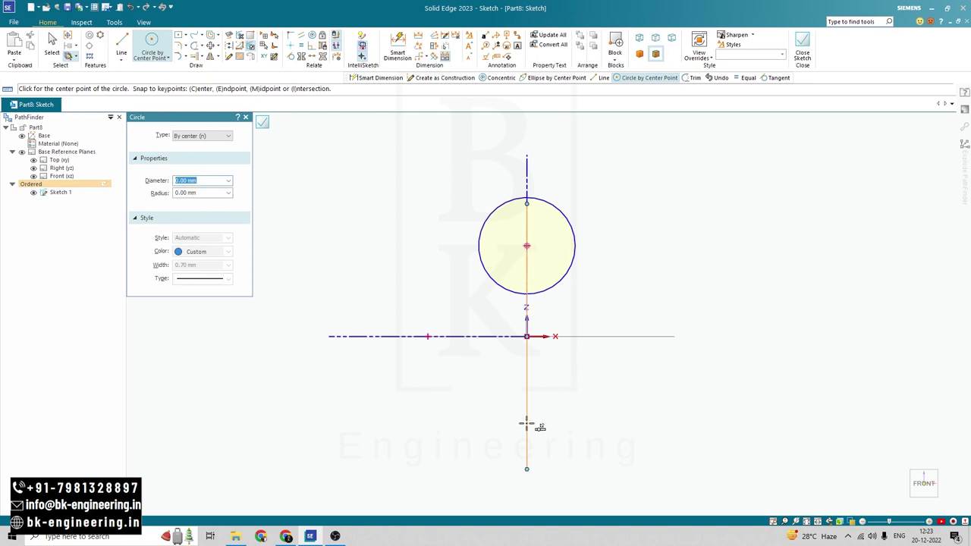
left_click(526, 245)
left_click(553, 246)
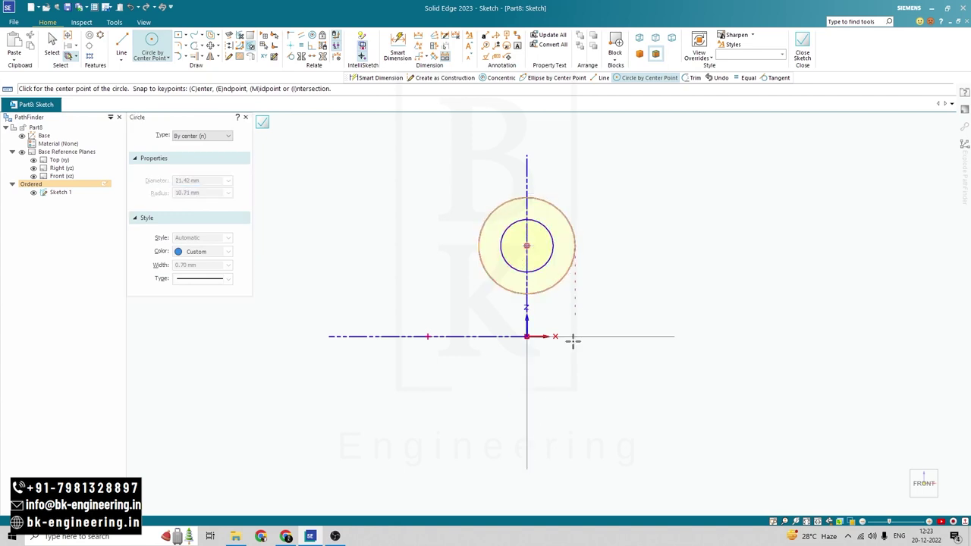
Draw two more concentric circles on the vertical axis below the origin.
left_click(527, 408)
left_click(560, 395)
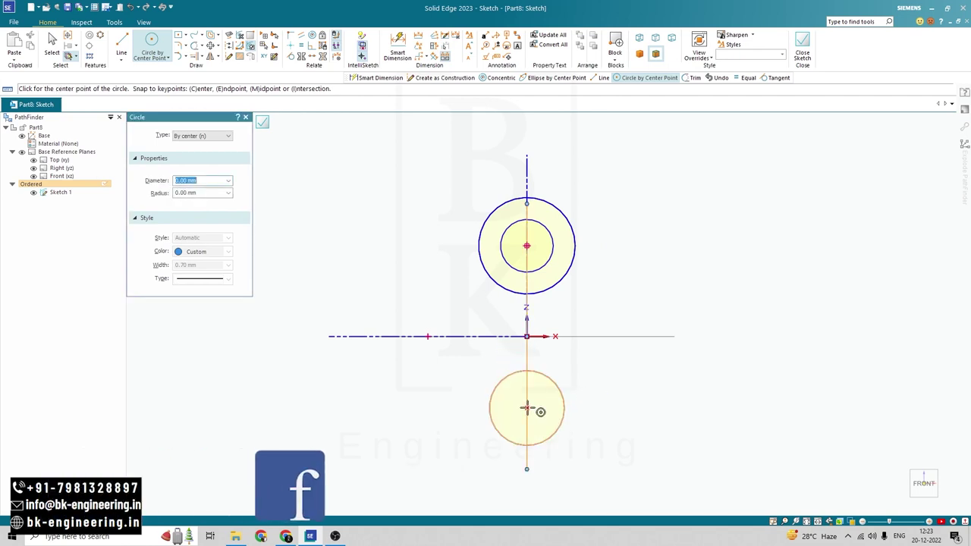
left_click(526, 408)
left_click(575, 405)
key("Escape")
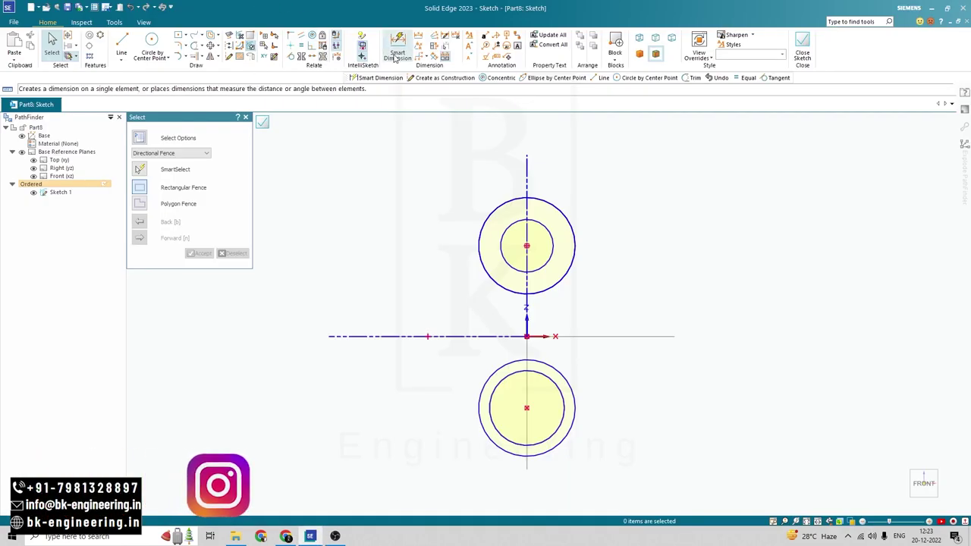
left_click(396, 55)
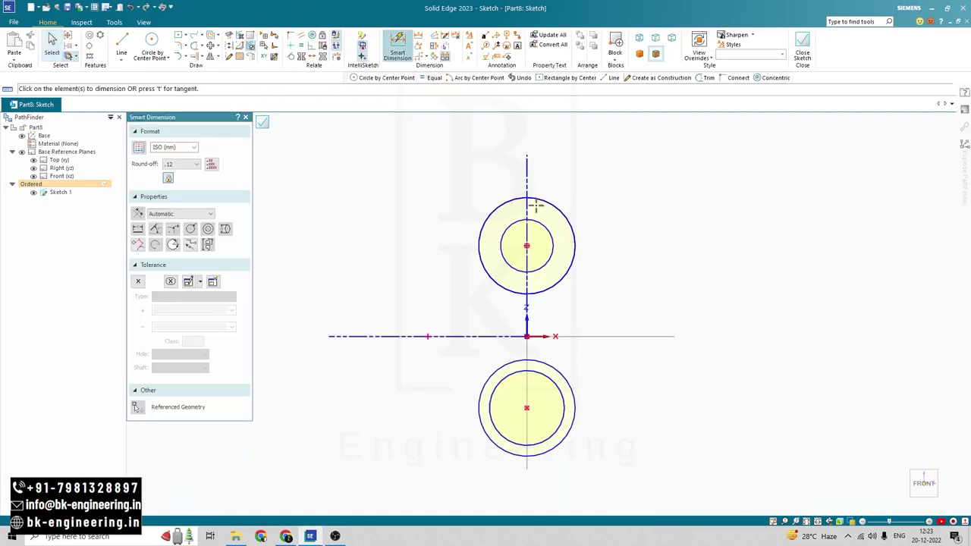
Dimension the upper circle pair at Ø50 outer and Ø40 inner.
left_click(511, 202)
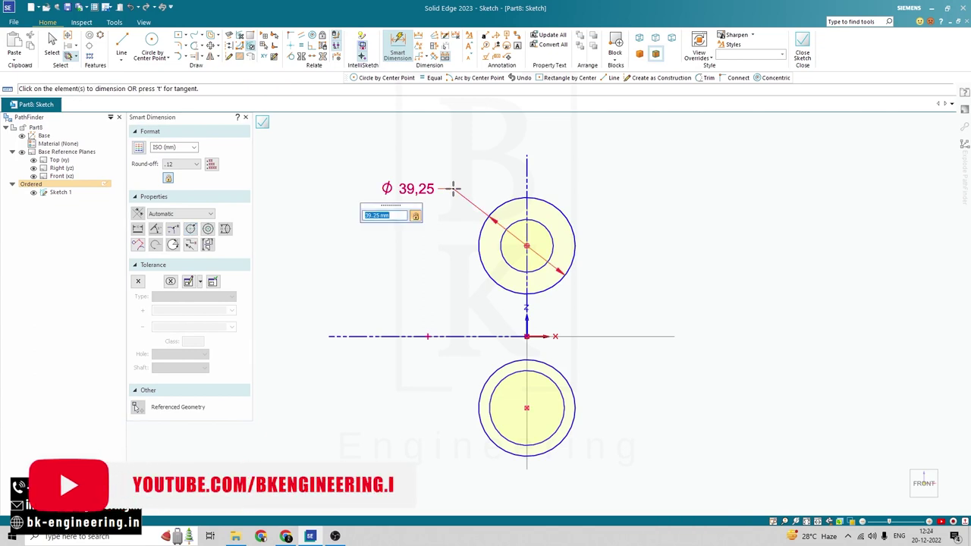
type("50")
key("Return")
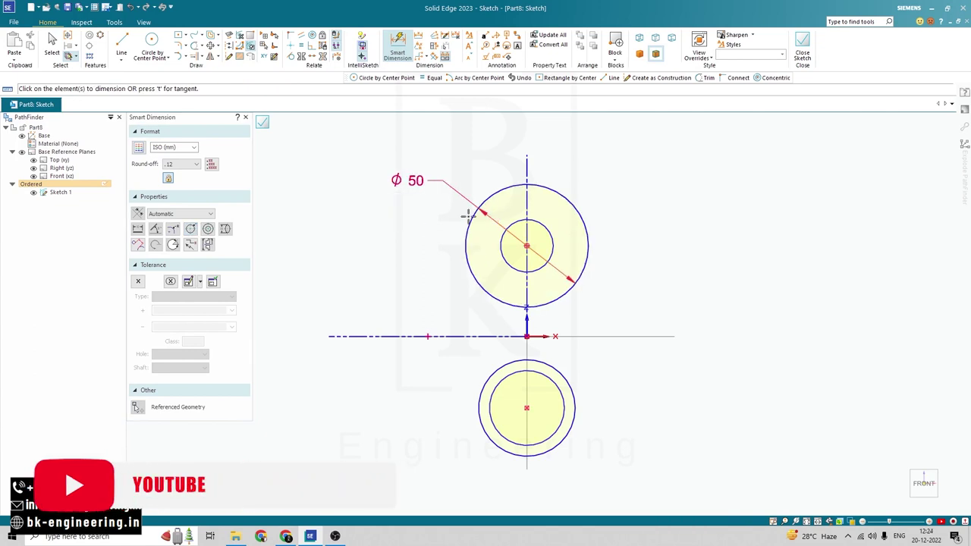
left_click(503, 243)
left_click(443, 216)
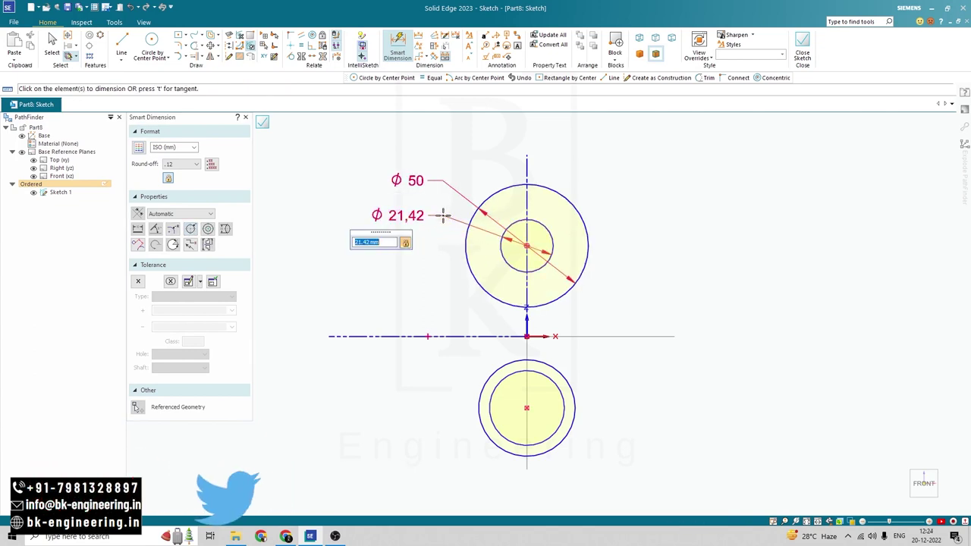
type("40")
key("Return")
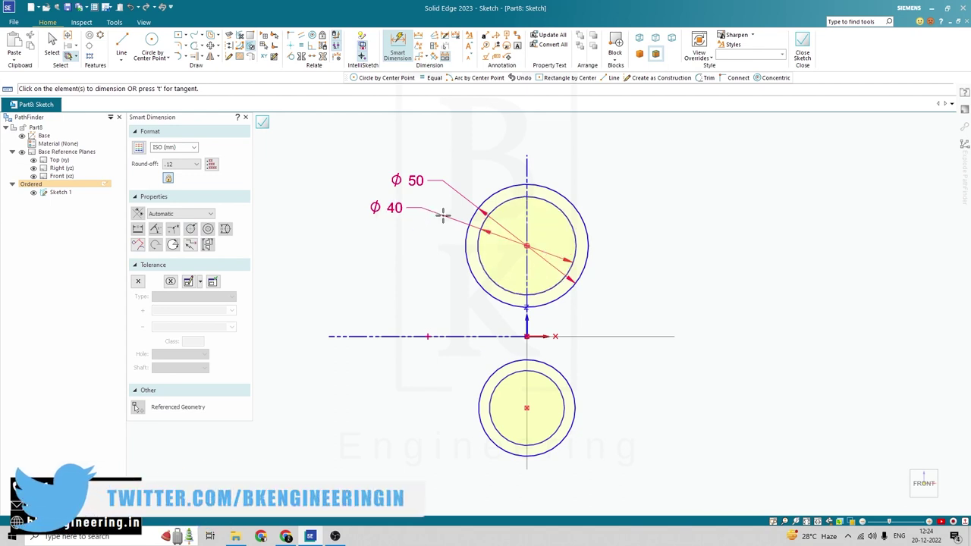
Dimension the lower circle pair at Ø50 outer and Ø40 inner.
left_click(500, 369)
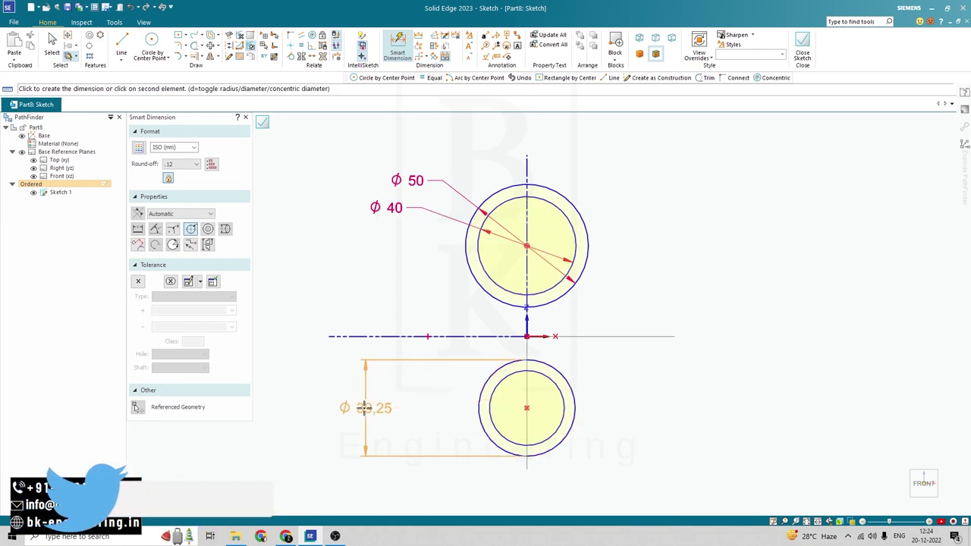
left_click(628, 455)
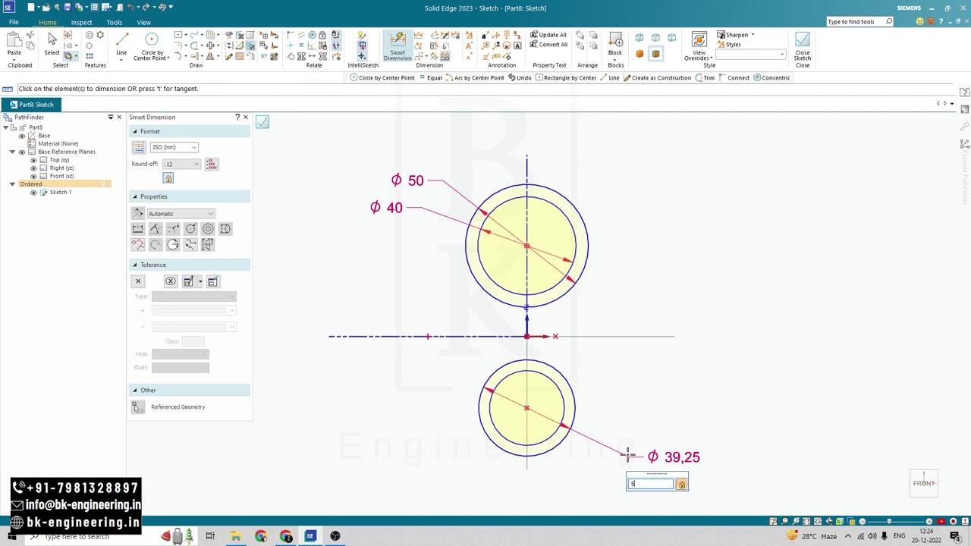
type("0")
key("Return")
left_click(563, 422)
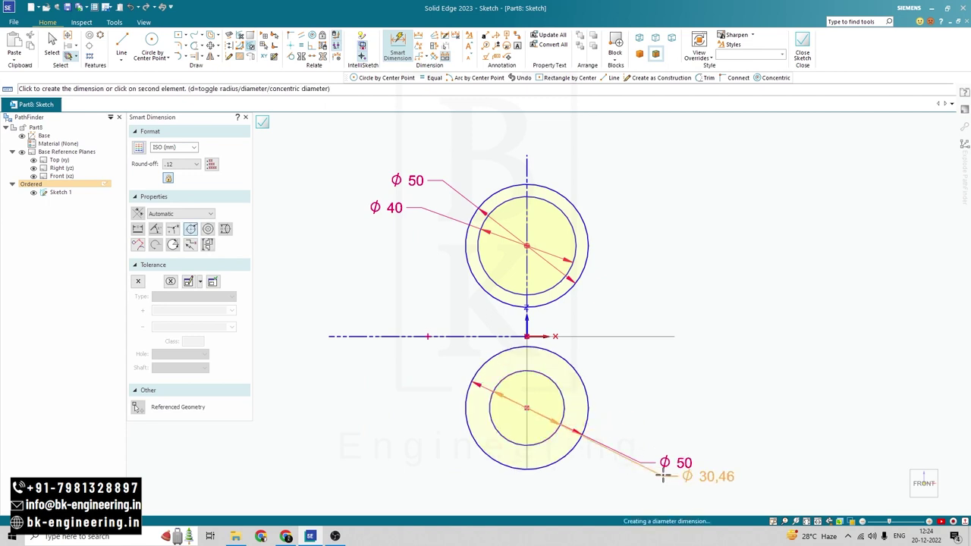
left_click(636, 439)
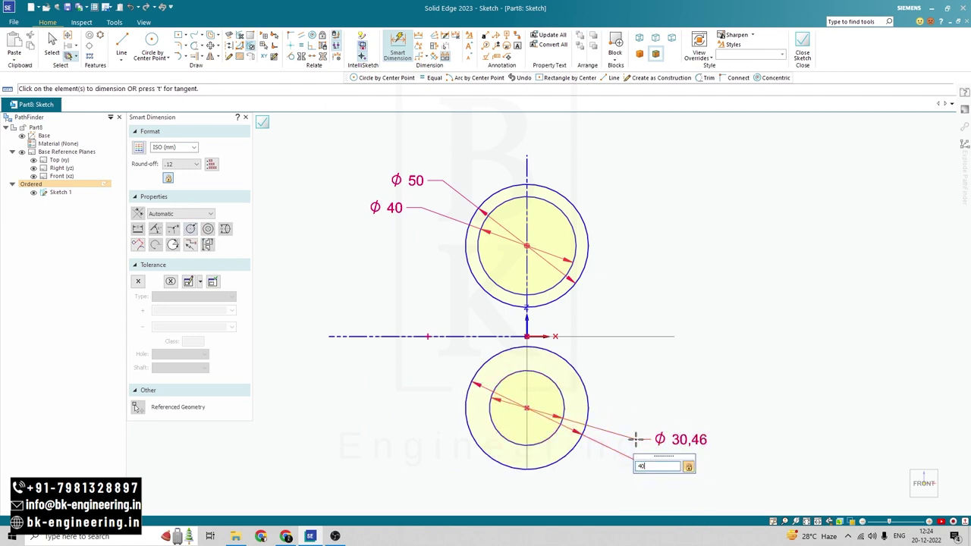
key("Return")
key("Escape")
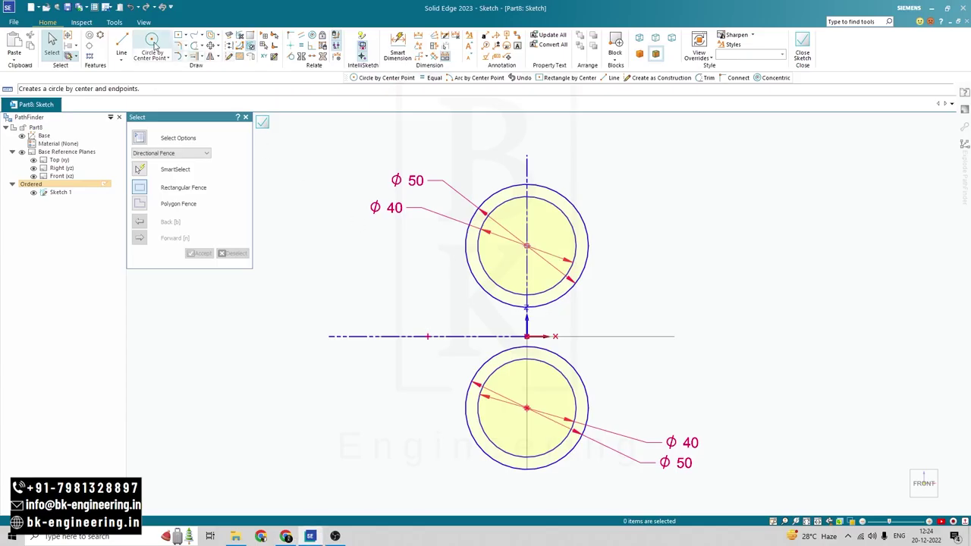
Draw a horizontal line to the right from the top of the upper circles.
left_click(123, 45)
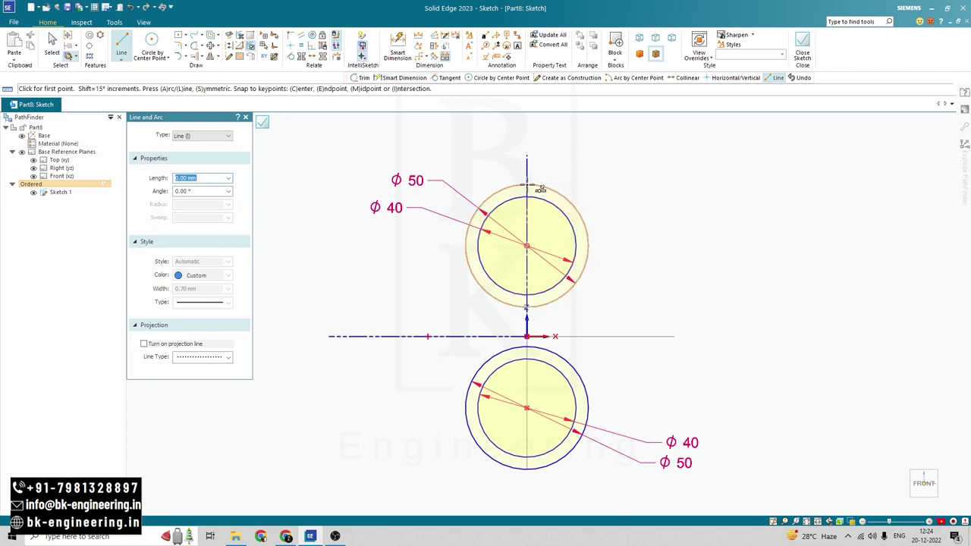
left_click(528, 185)
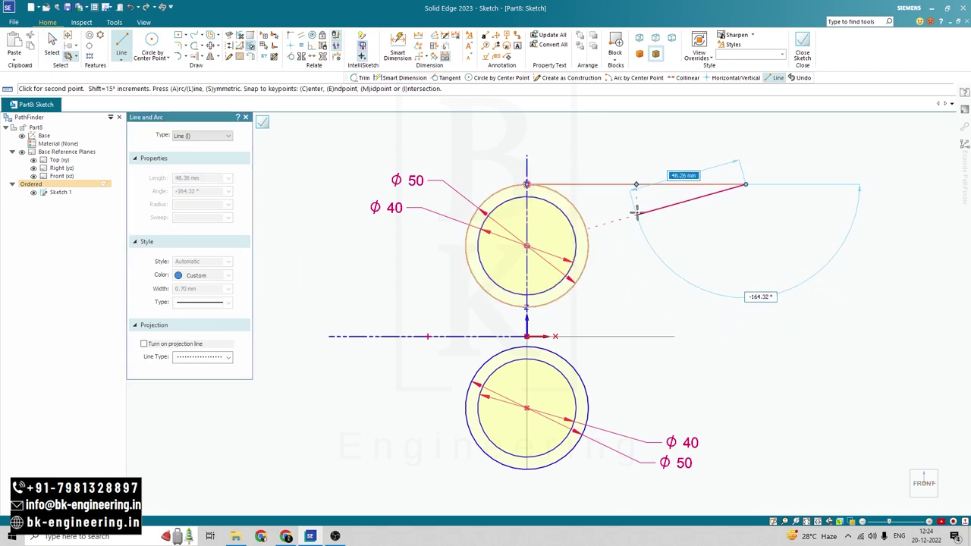
key("Escape")
left_click(121, 46)
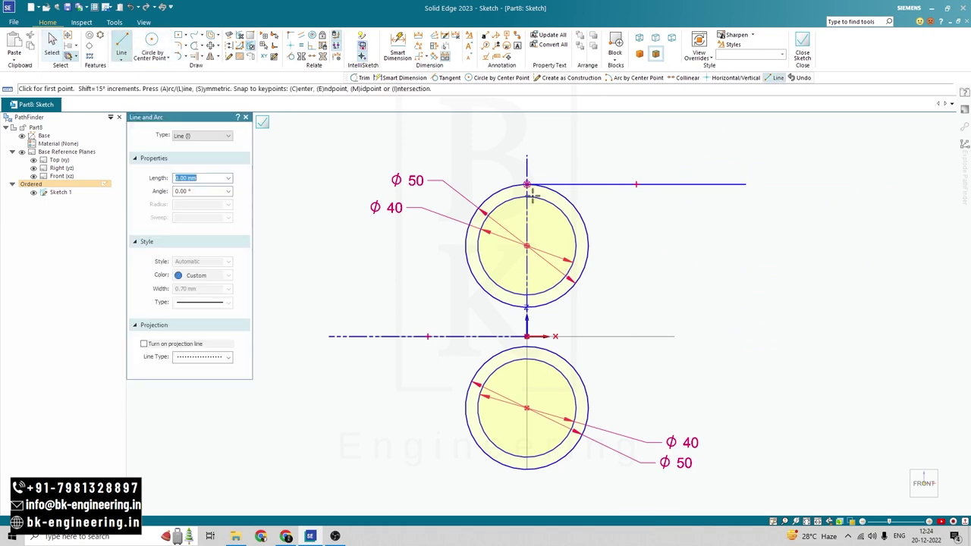
left_click(526, 184)
left_click(734, 197)
key("Escape")
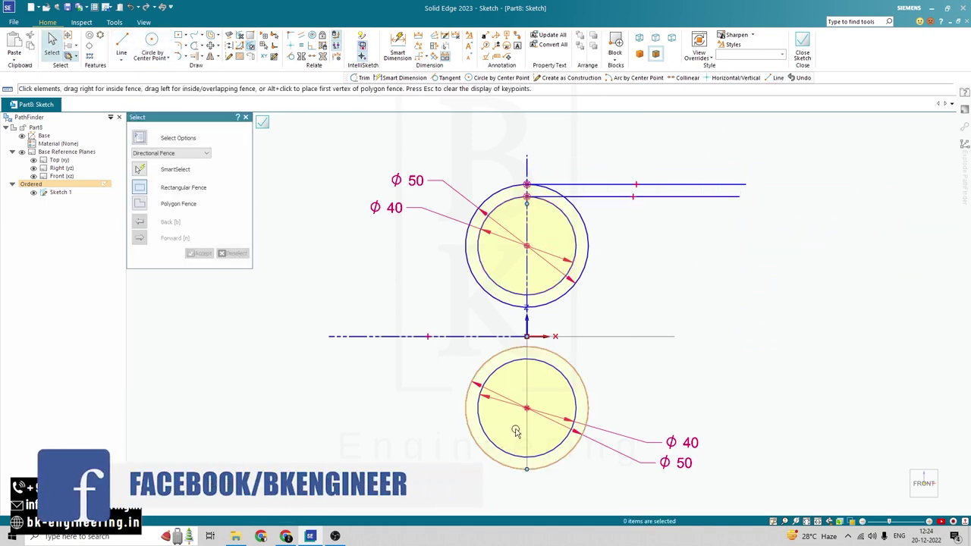
Draw two horizontal lines leftward from the bottoms of the lower inner and outer circles.
key("l")
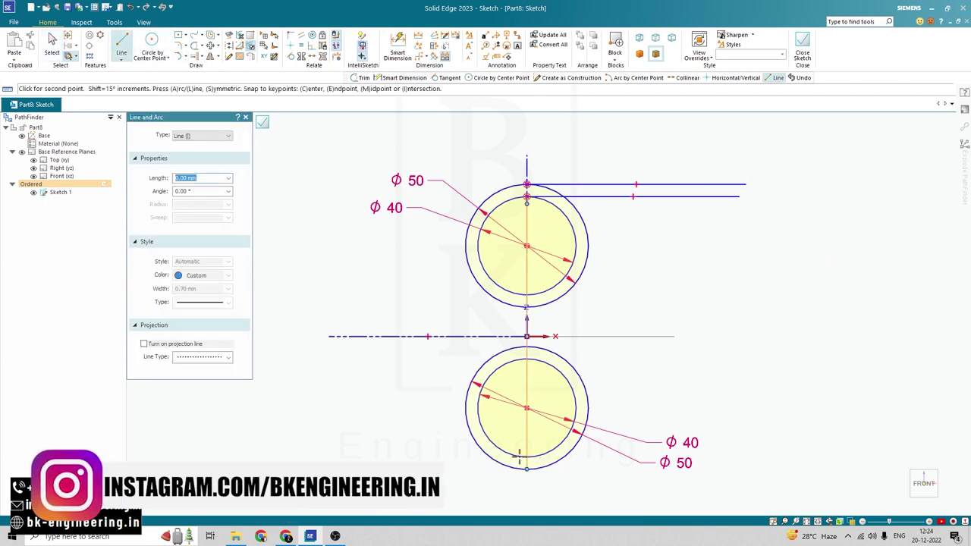
left_click(526, 456)
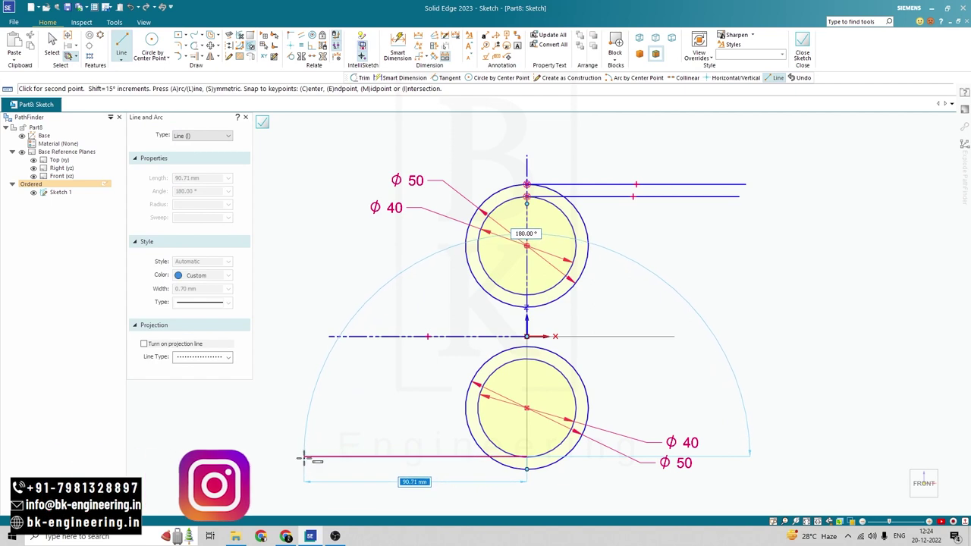
left_click(304, 457)
key("Escape")
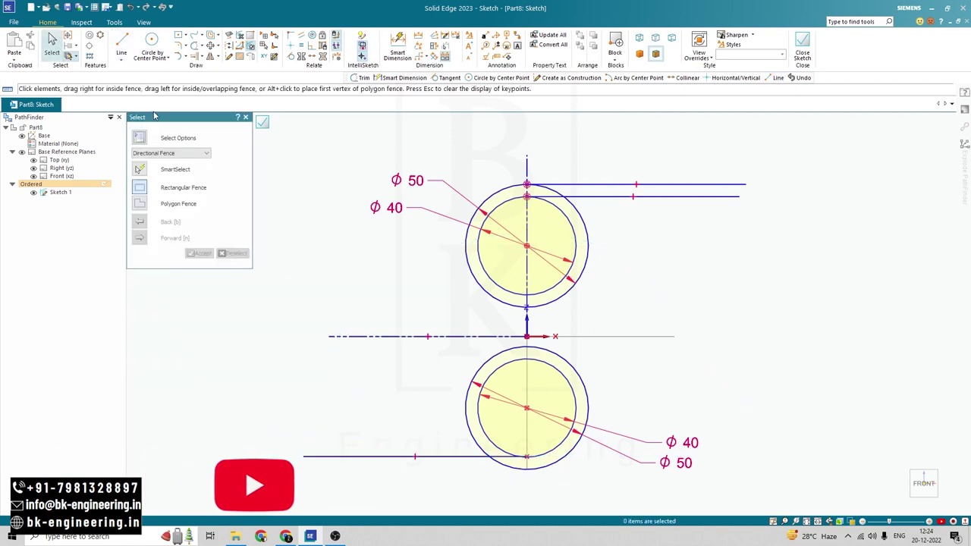
key("l")
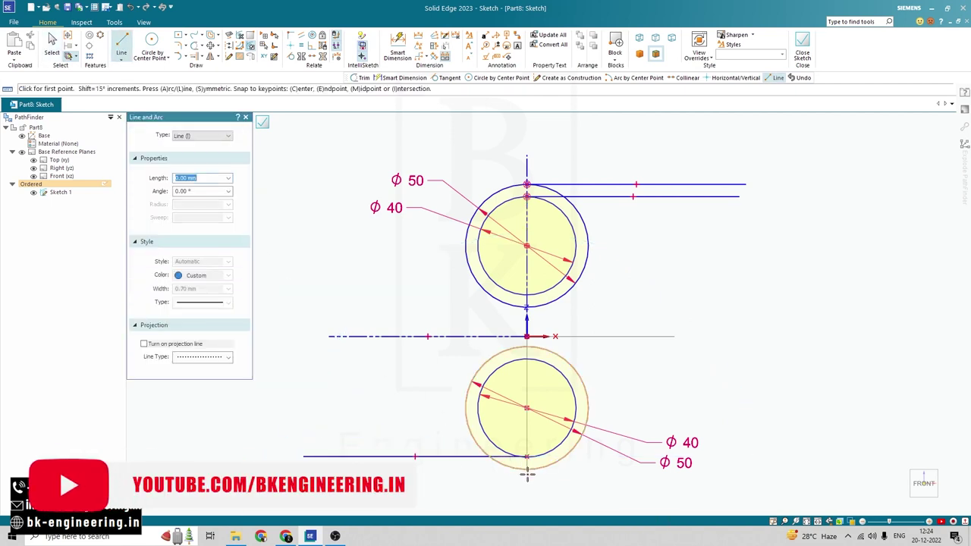
left_click(526, 469)
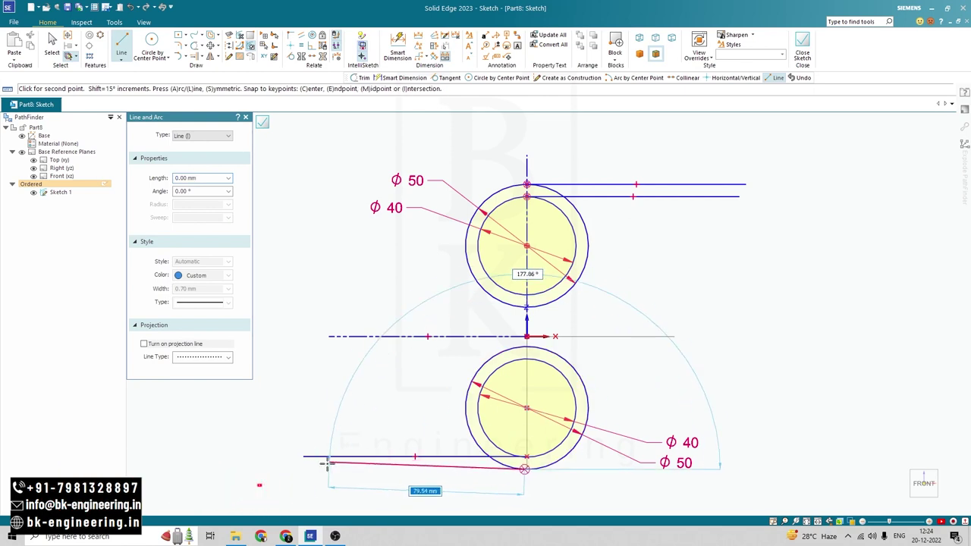
left_click(301, 470)
key("Escape")
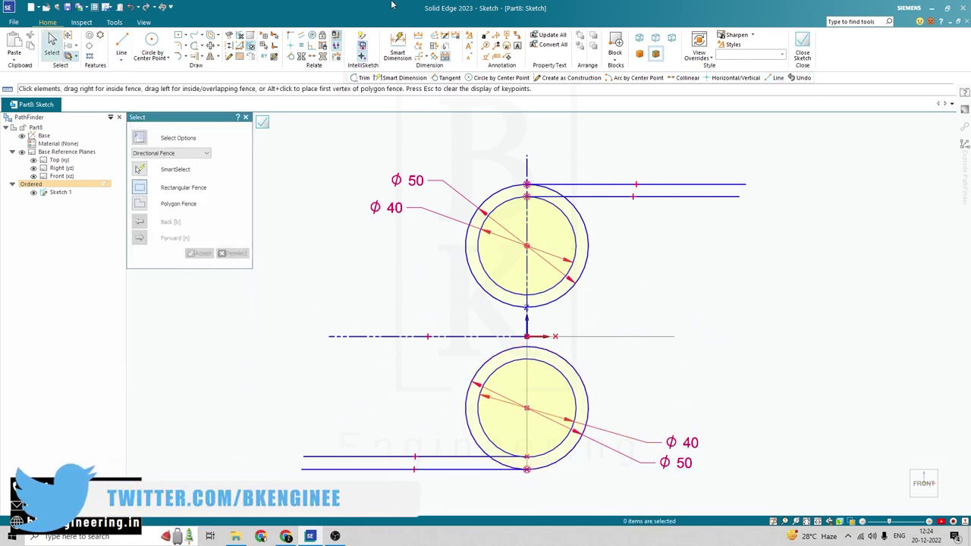
left_click(290, 58)
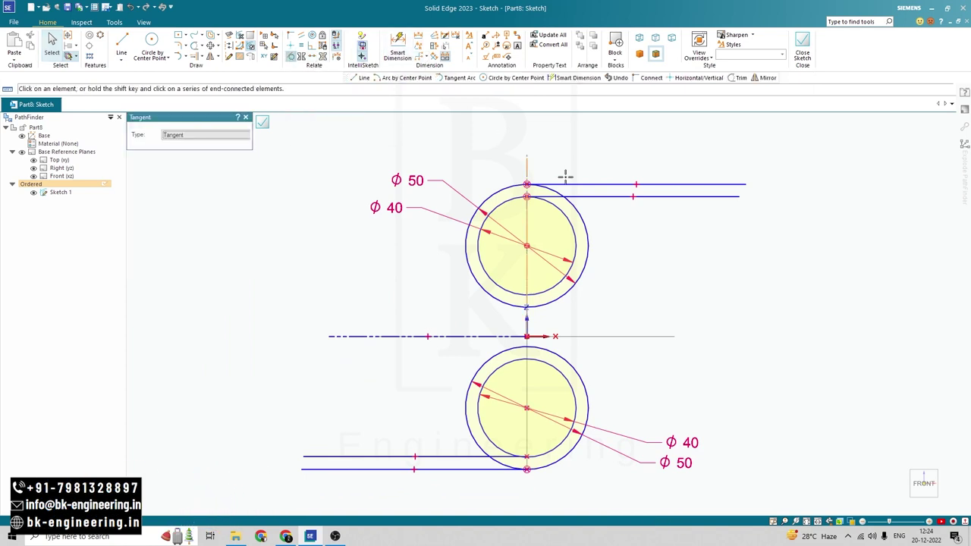
Try making the upper horizontal lines tangent to the Ø40 circle, dismissing the conflict messages.
left_click(593, 198)
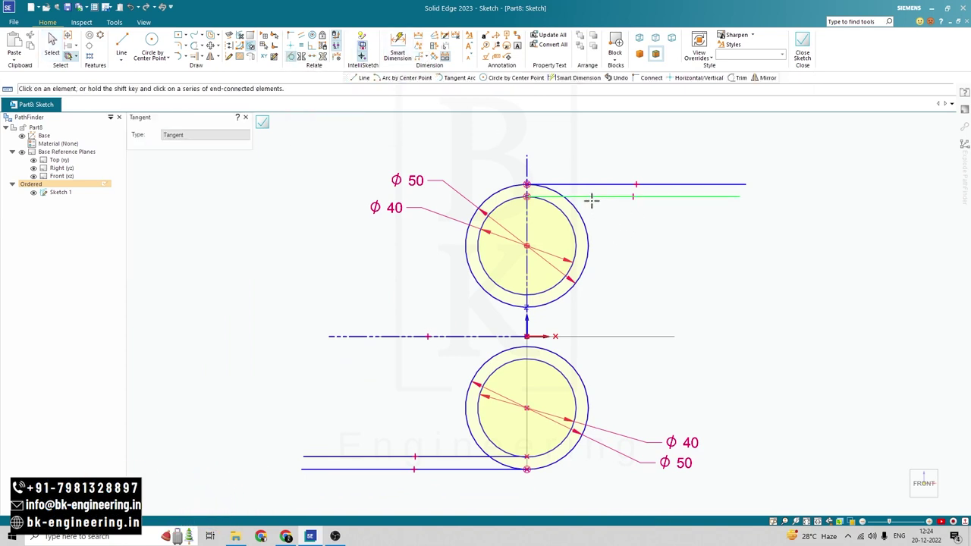
left_click(559, 217)
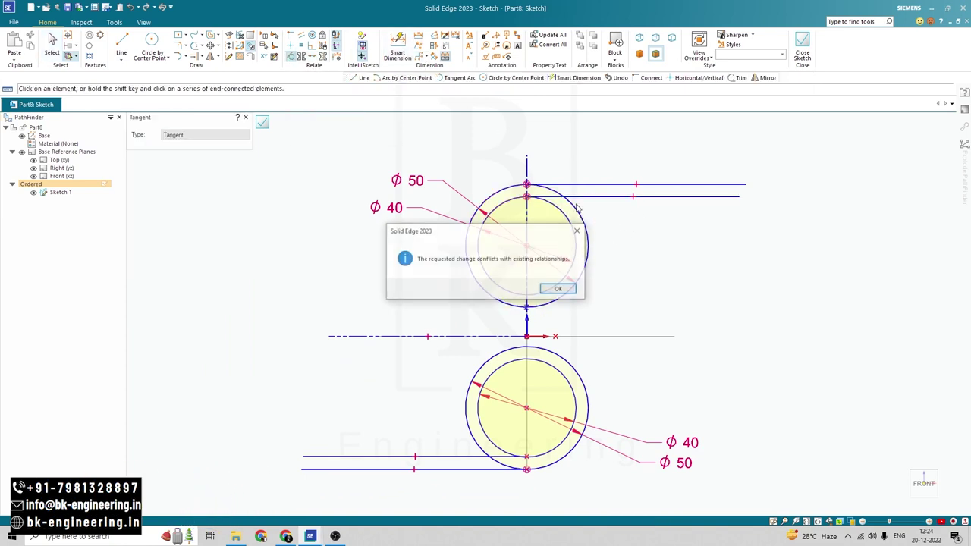
left_click(559, 289)
left_click(560, 194)
left_click(561, 286)
Make the bottom line tangent to the lower circle, dismissing the conflict messages.
left_click(498, 445)
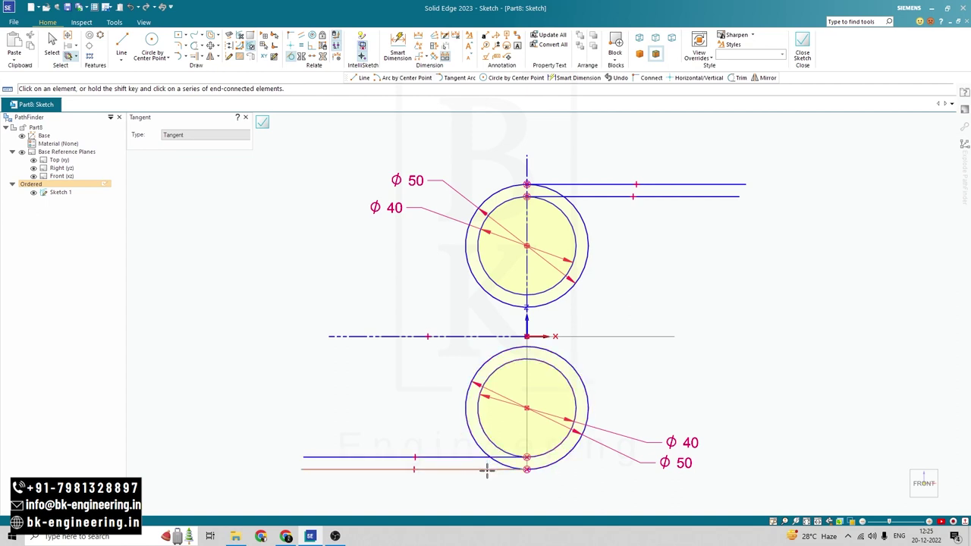
left_click(498, 460)
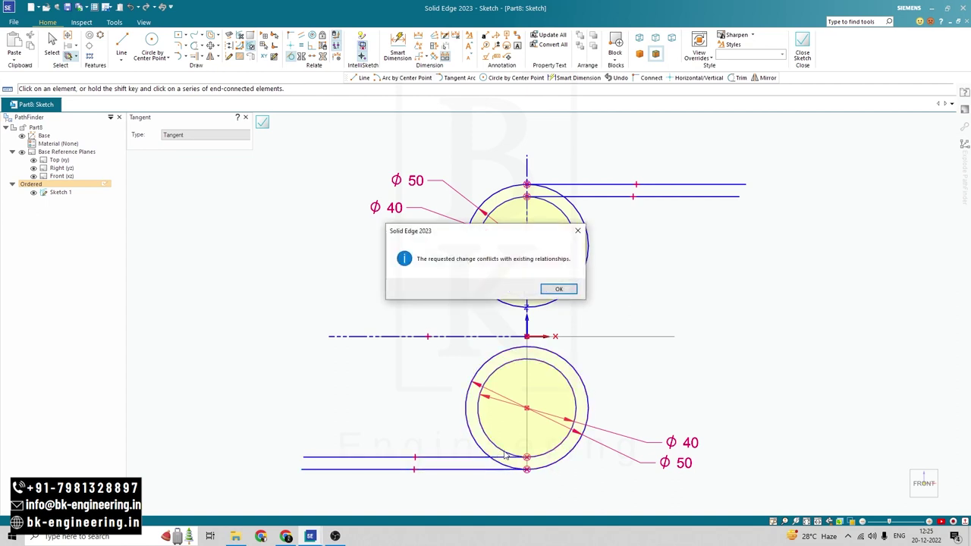
left_click(559, 290)
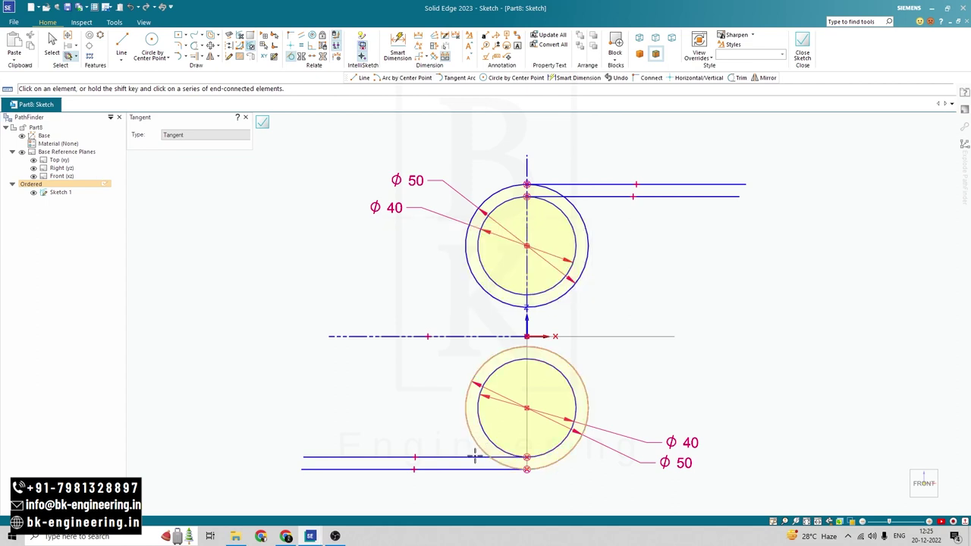
left_click(498, 442)
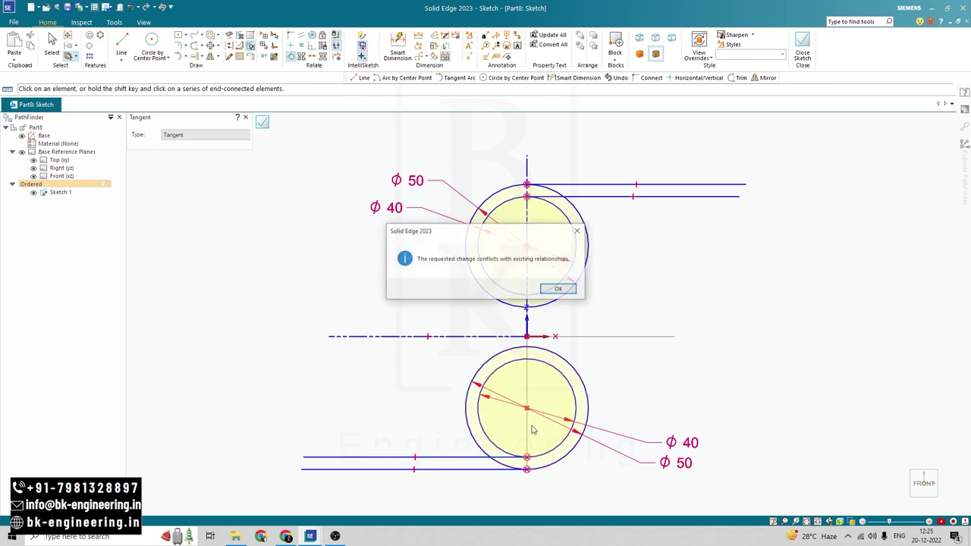
left_click(557, 289)
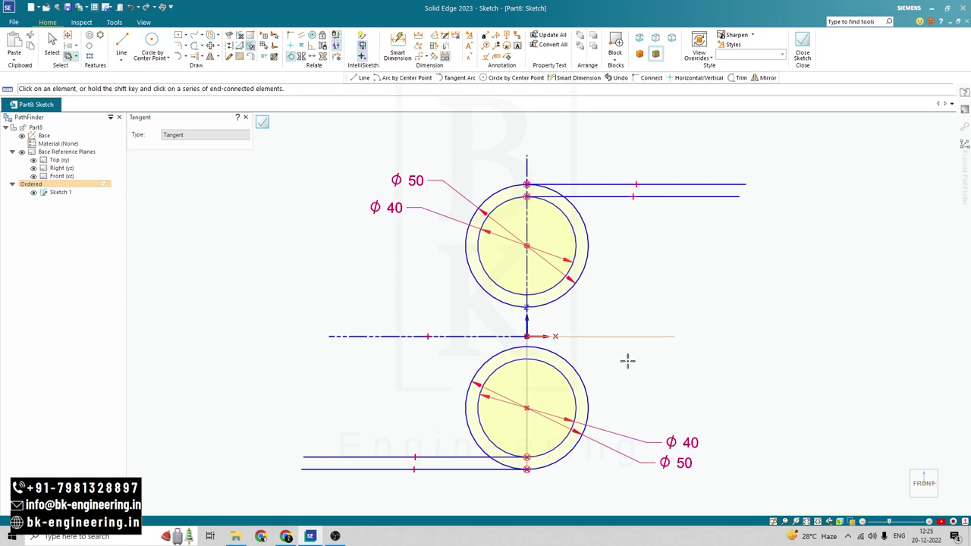
key("alt+Tab")
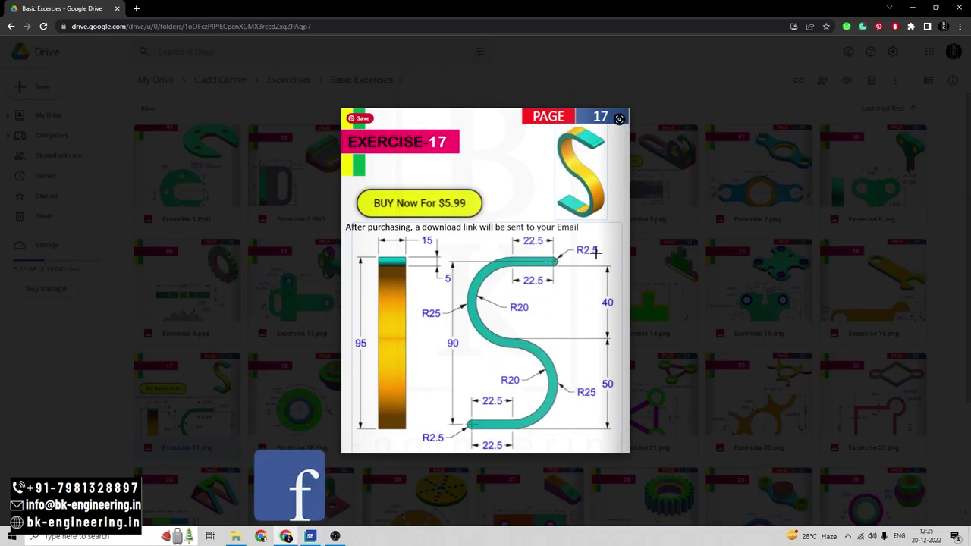
Back in the sketch, place a small circle's centre at the right end of the upper lines.
key("alt+Tab")
left_click(151, 42)
left_click(654, 192)
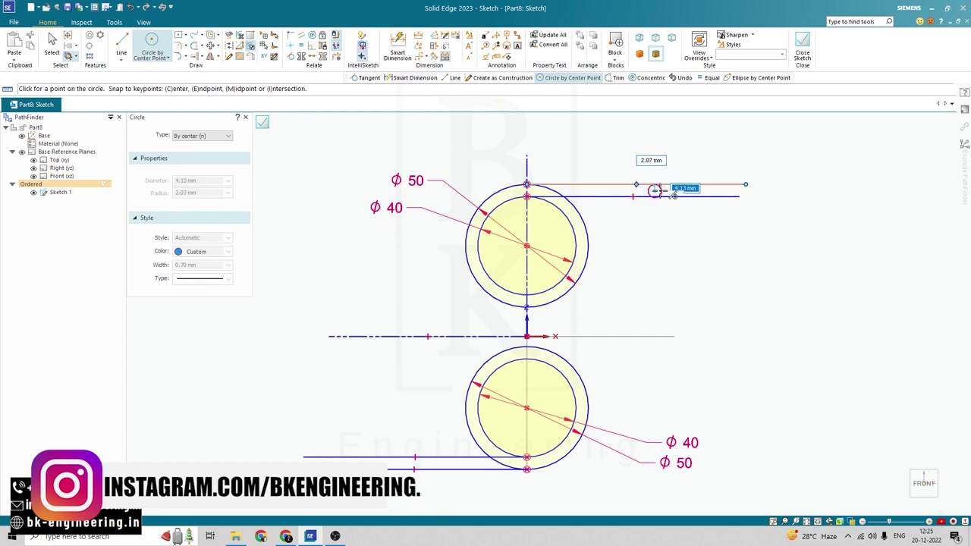
Complete the small circle between the upper lines and try making it tangent to a line.
left_click(656, 191)
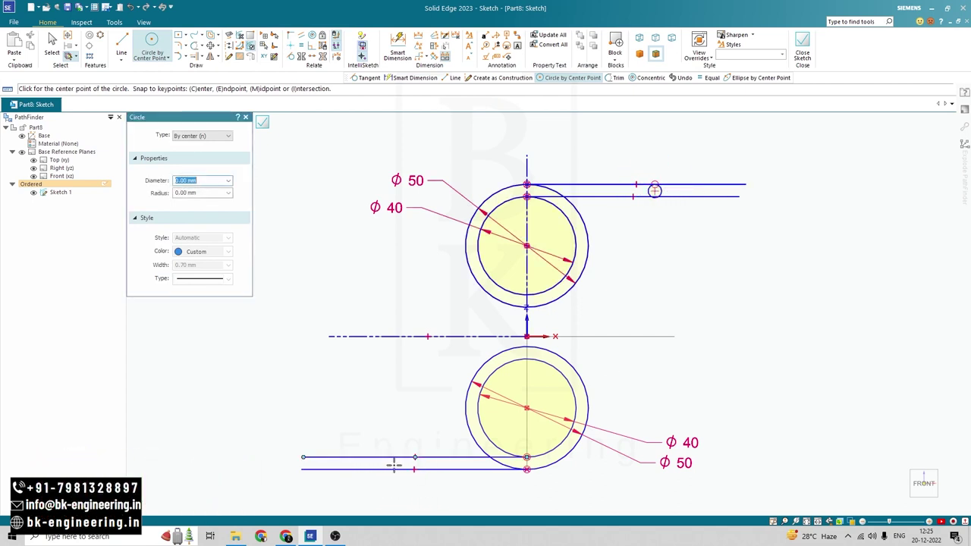
key("Escape")
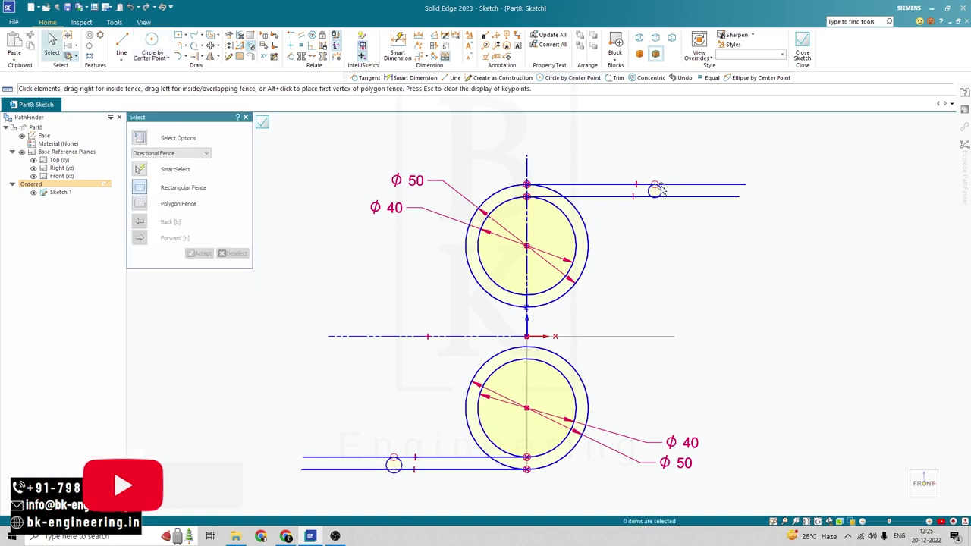
left_click(290, 58)
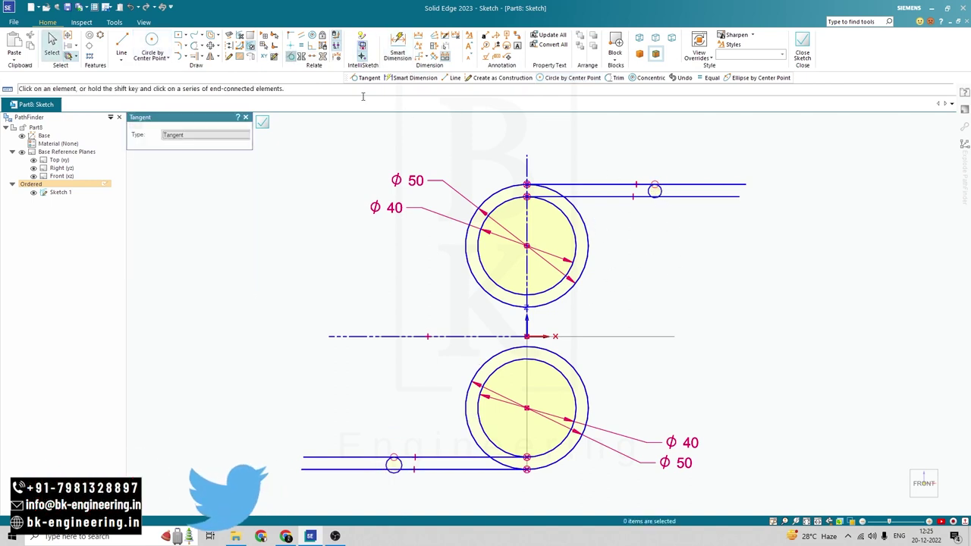
left_click(657, 190)
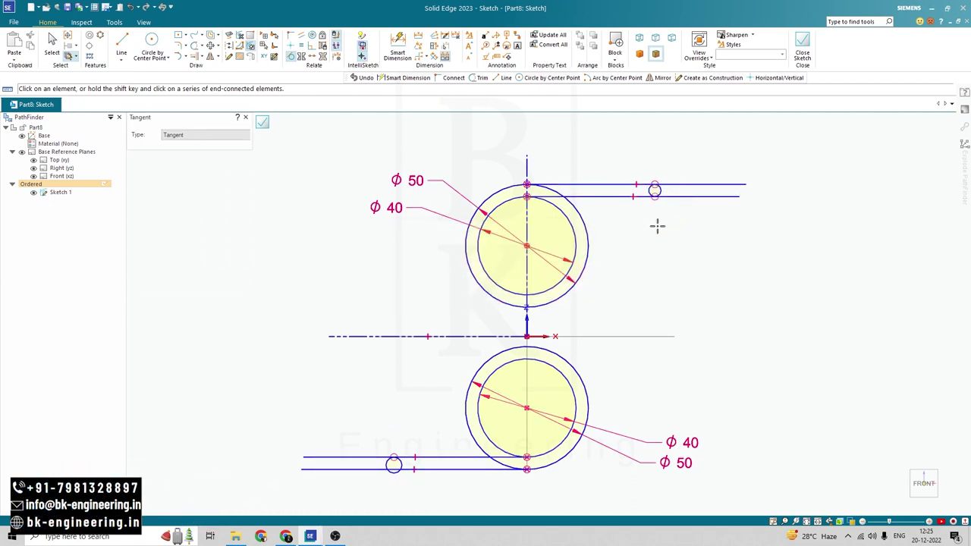
Try making the lower line tangent to the small circle, dismissing the conflict message.
scroll(663, 198, "up", 2)
scroll(570, 357, "down", 3)
scroll(470, 418, "up", 2)
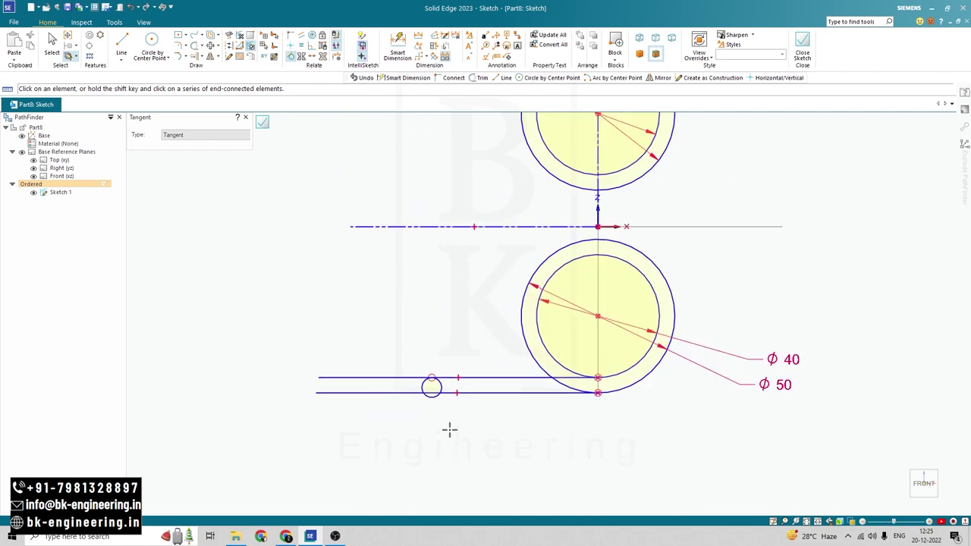
left_click(447, 377)
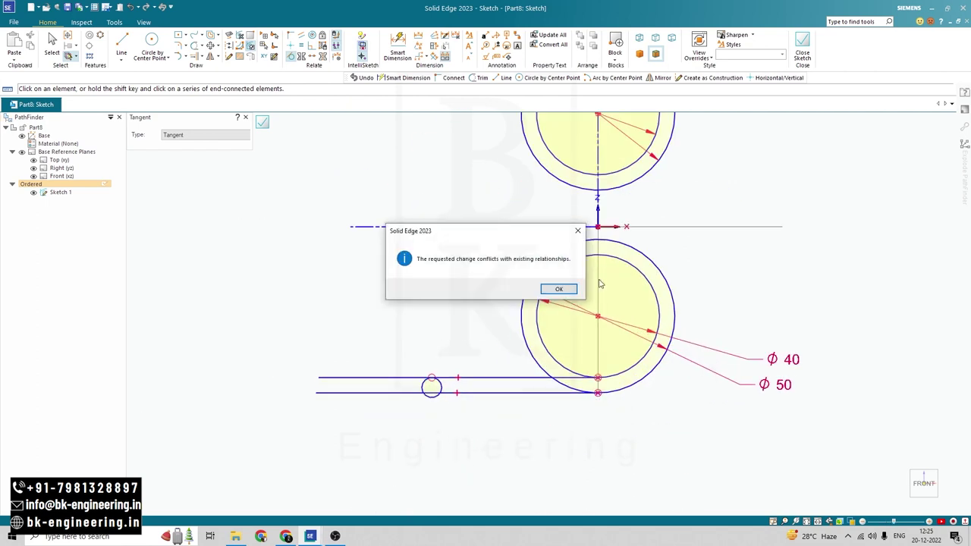
left_click(571, 293)
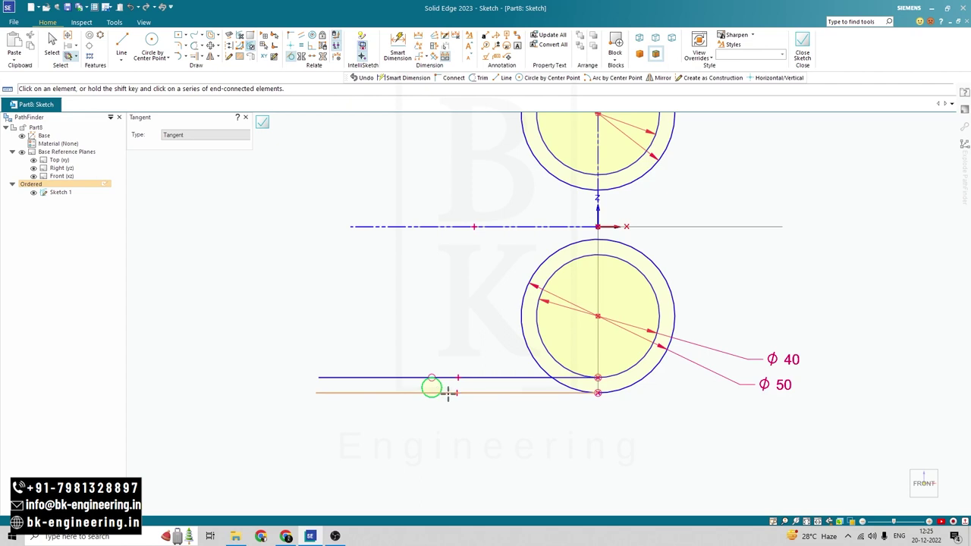
scroll(557, 303, "down", 2)
scroll(683, 182, "up", 2)
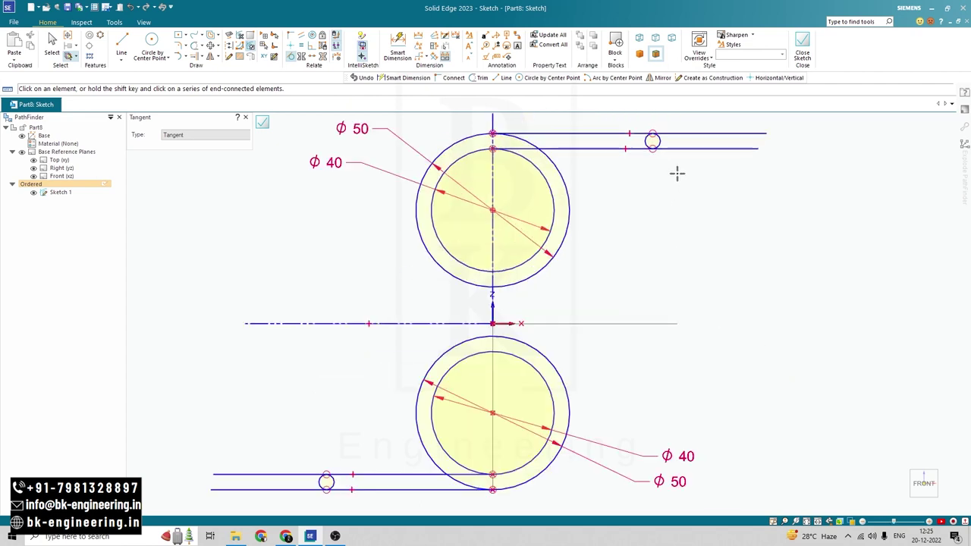
scroll(662, 160, "down", 1)
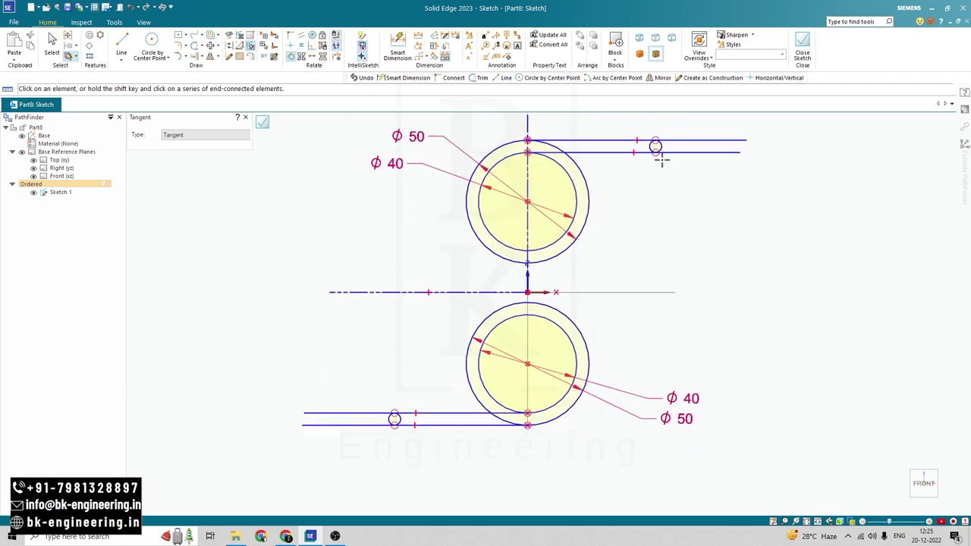
Dimension the upper-right and lower-left small circles at Ø5 each.
left_click(402, 49)
left_click(657, 148)
left_click(729, 196)
left_click(395, 418)
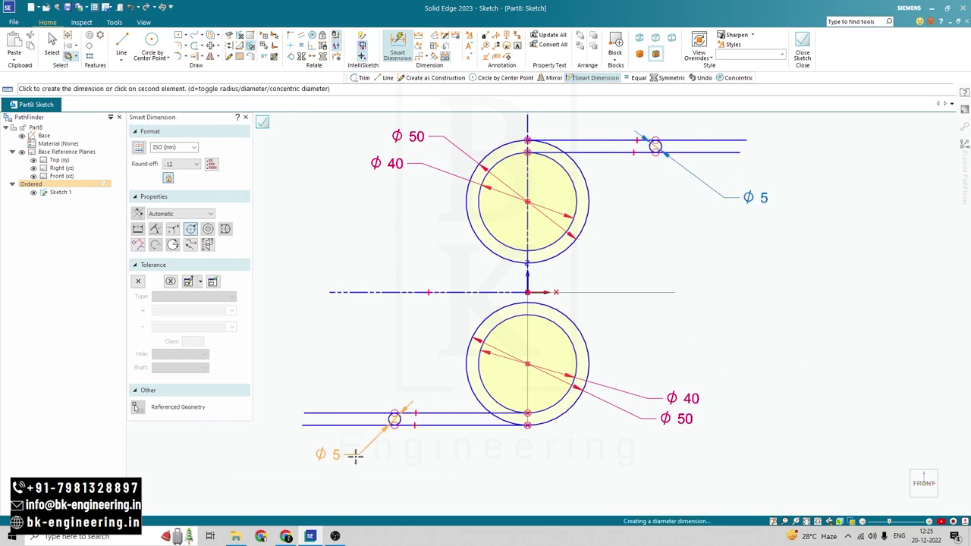
left_click(340, 464)
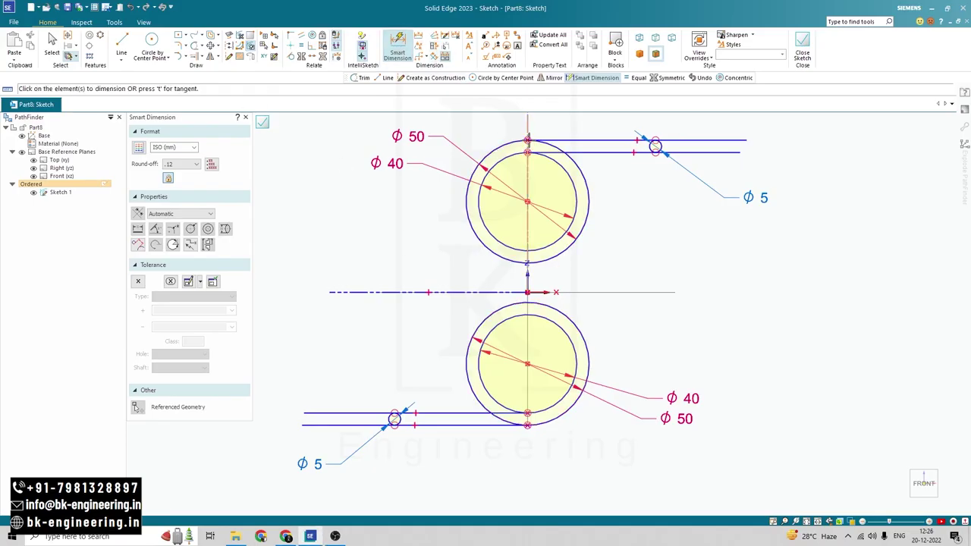
Dimension the upper Ø5 circle 22.5 horizontally from the vertical centreline.
left_click(655, 142)
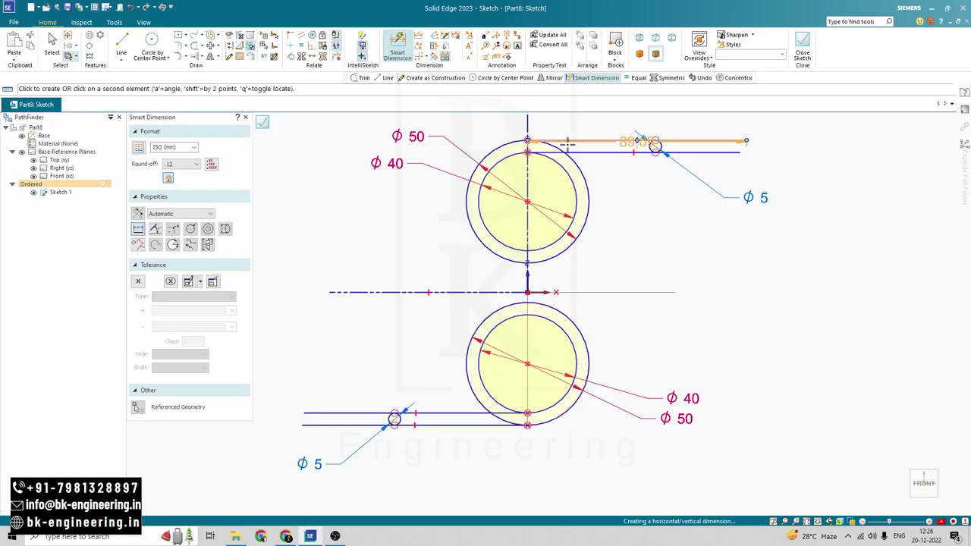
left_click(654, 145)
left_click(646, 119)
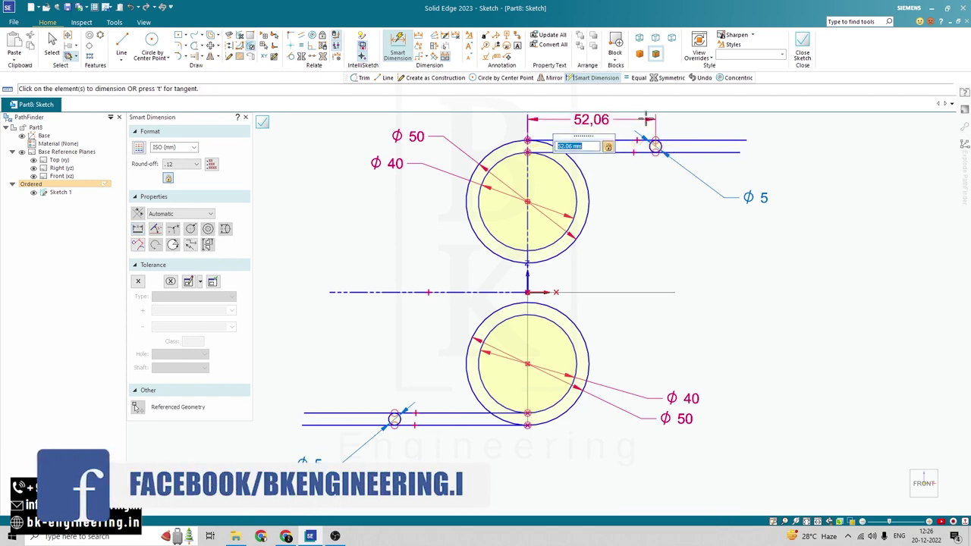
type("5")
key("Return")
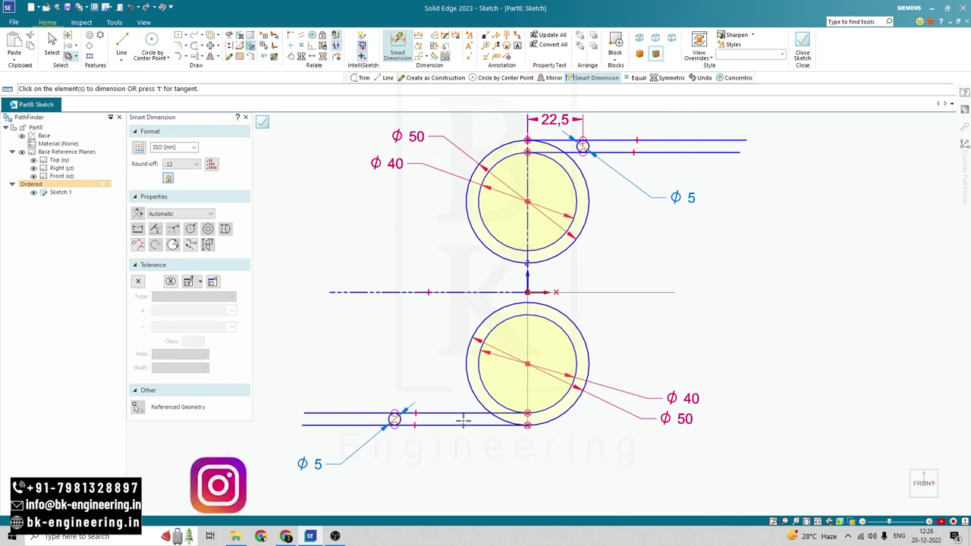
Dimension the lower Ø5 circle 22.5 from the centreline, then start a tangent from the lower Ø50 circle.
left_click(529, 414)
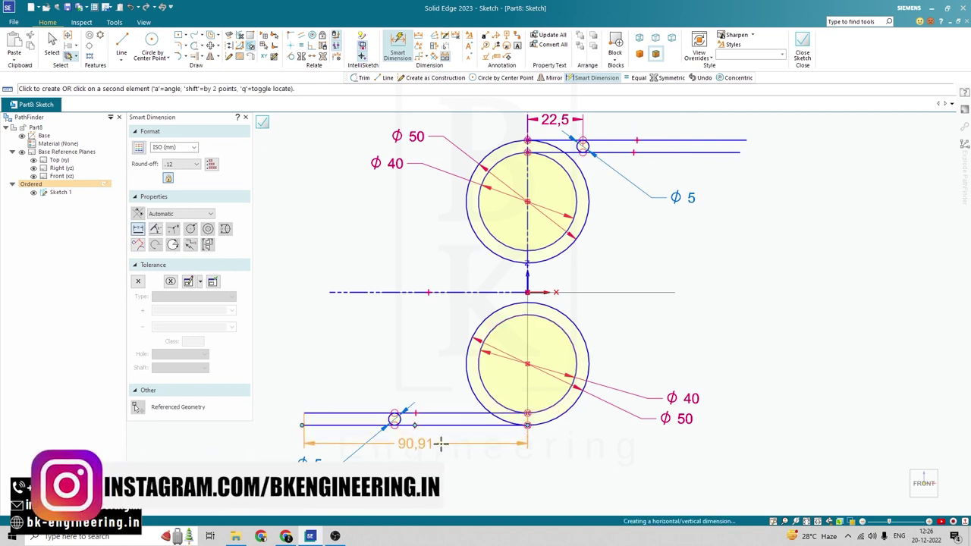
left_click(394, 420)
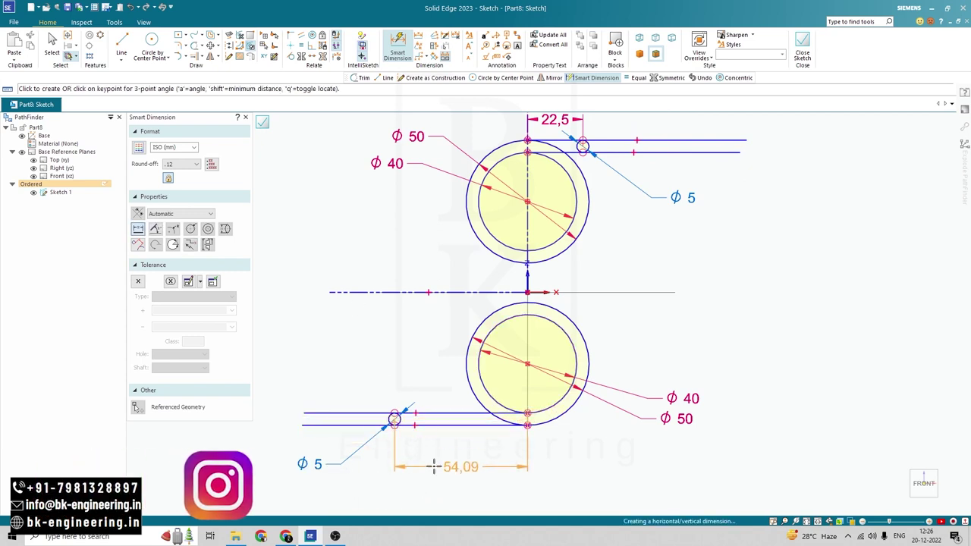
left_click(464, 457)
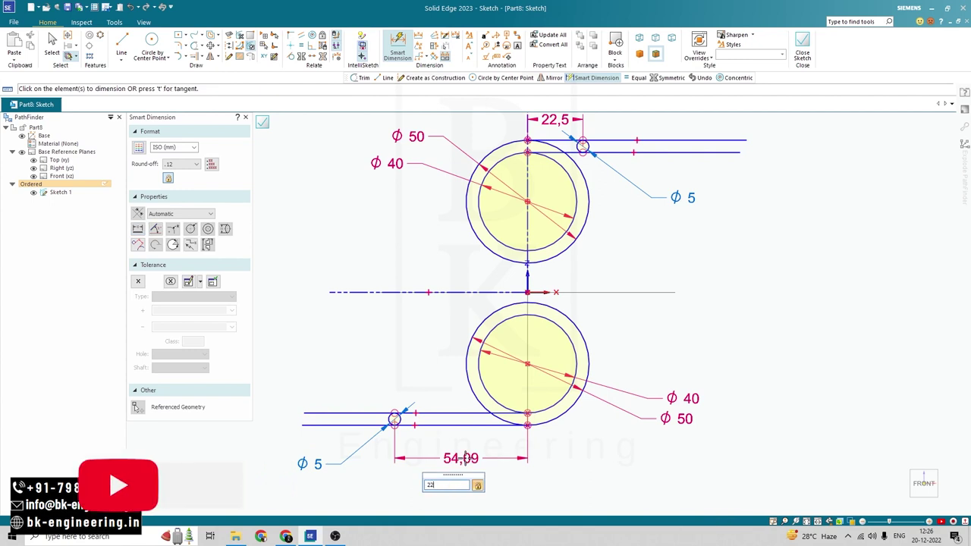
type("22.5")
key("Return")
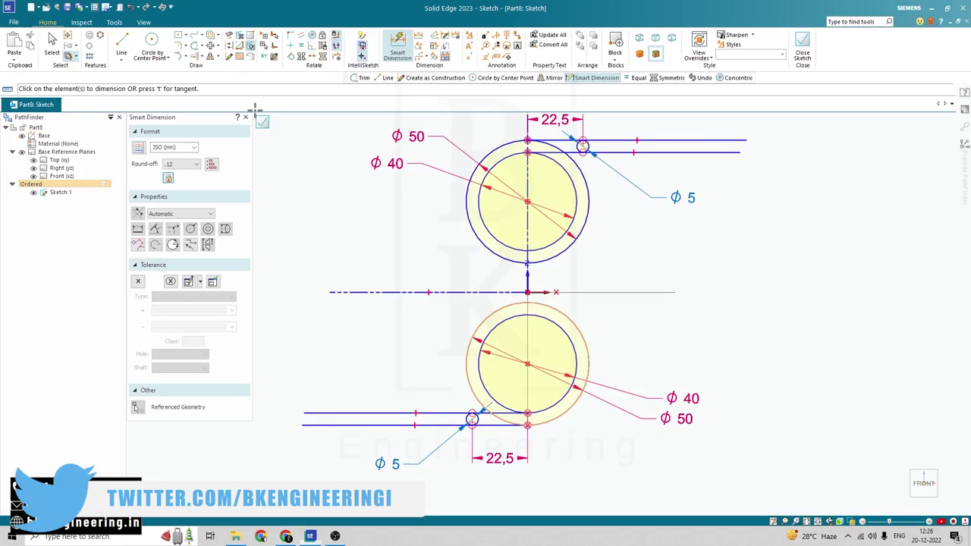
left_click(291, 56)
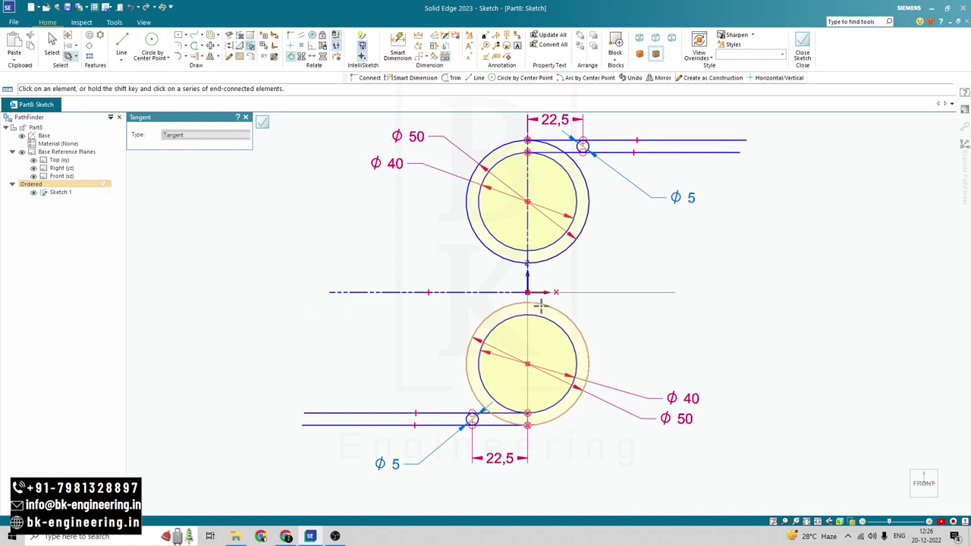
left_click(541, 305)
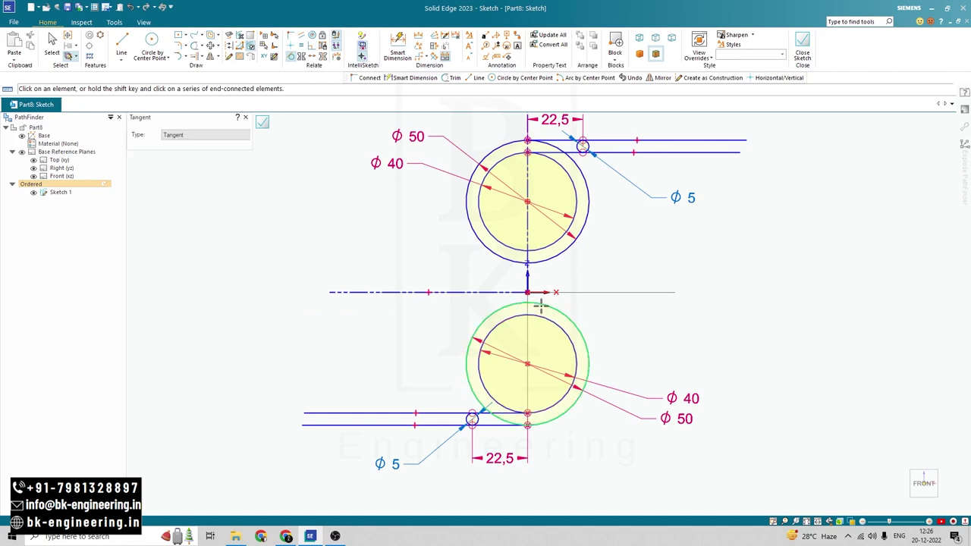
Make the lower Ø50 circle tangent to the upper Ø50 circle, accepting conflict warnings, and fit the view.
left_click(540, 252)
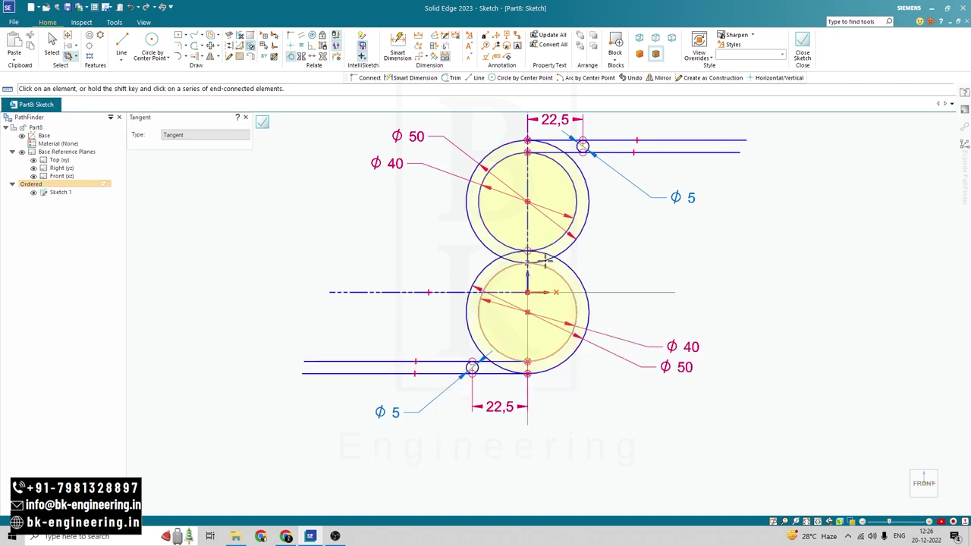
left_click(551, 273)
left_click(559, 289)
key("ctrl+shift+f")
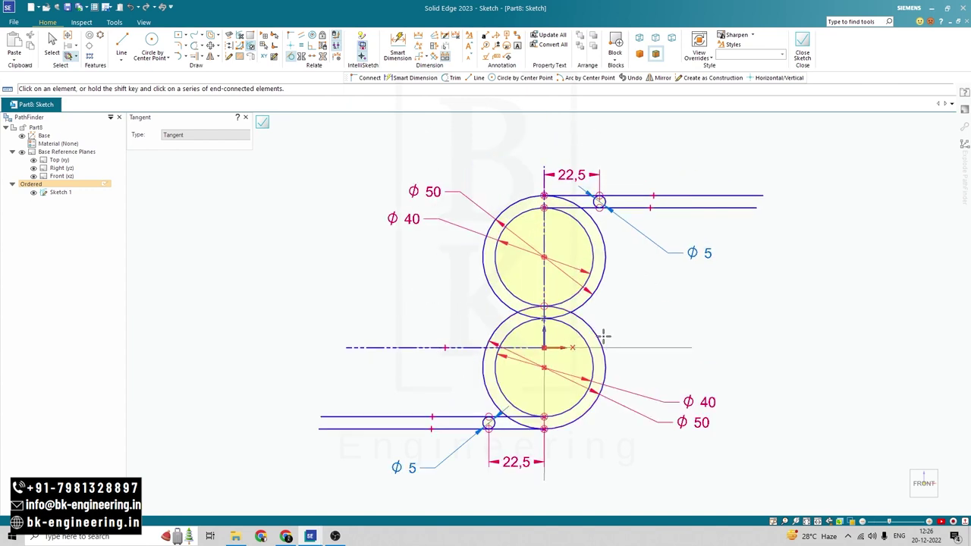
left_click(195, 46)
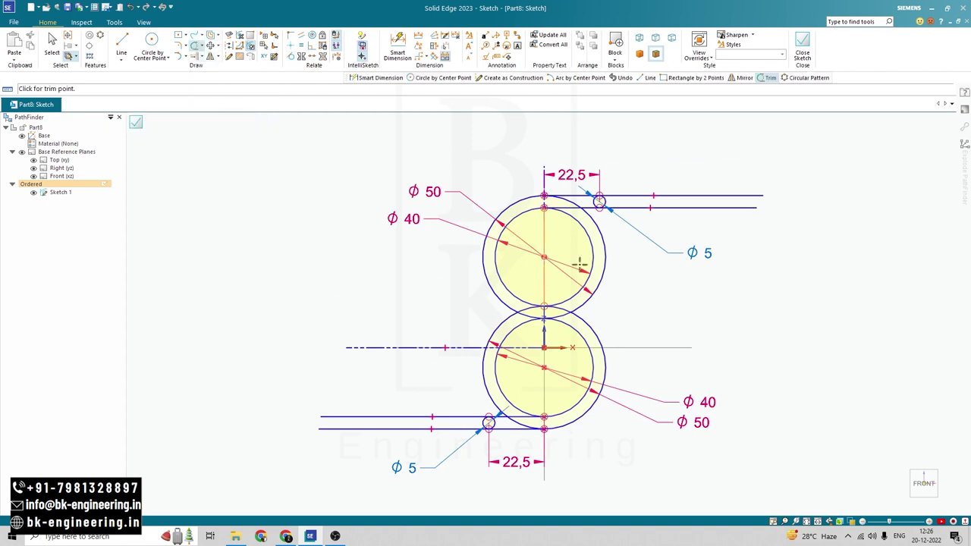
Trim the line ends past the upper Ø5 circle and the unwanted Ø50 and Ø40 arcs.
left_click(673, 196)
left_click(676, 207)
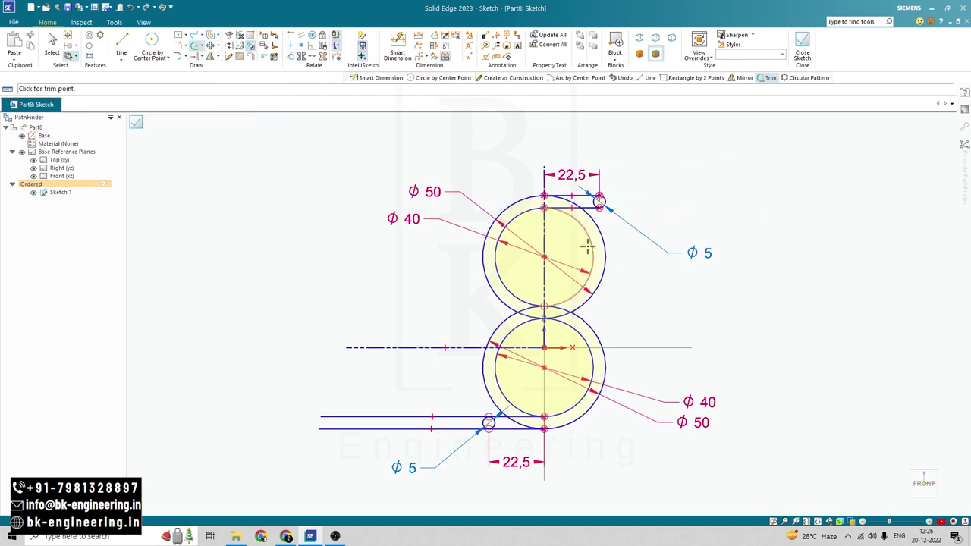
left_click_drag(607, 245, 595, 254)
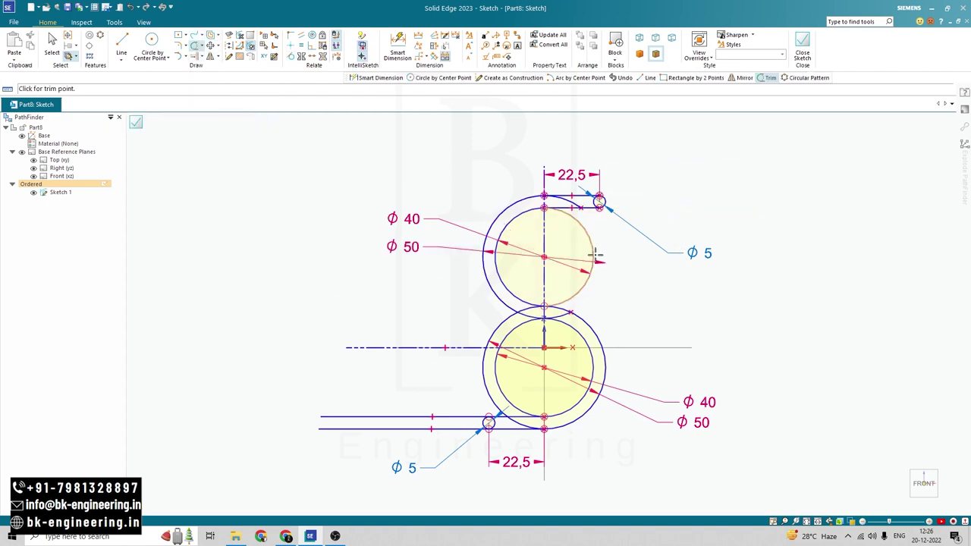
left_click(596, 255)
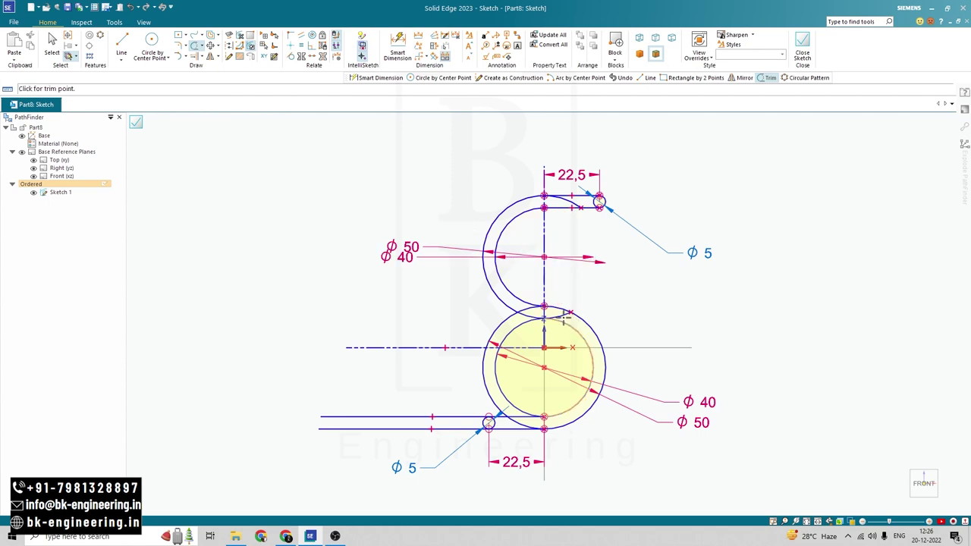
left_click_drag(490, 342, 490, 372)
left_click(513, 336)
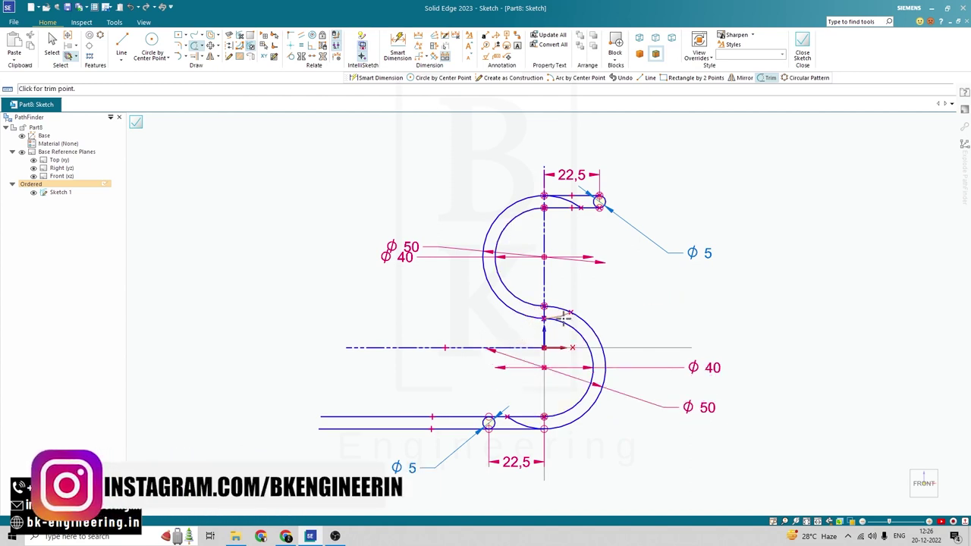
left_click(563, 316)
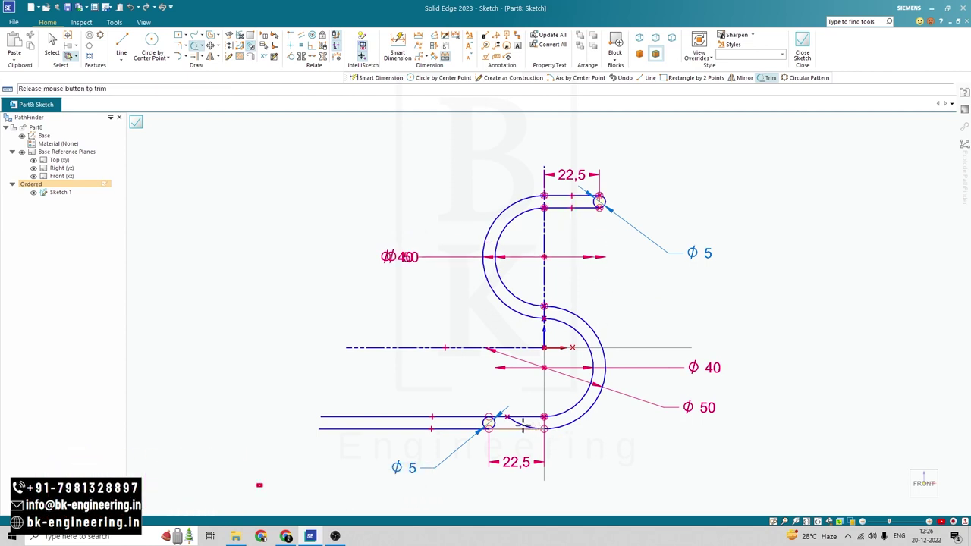
key("Escape")
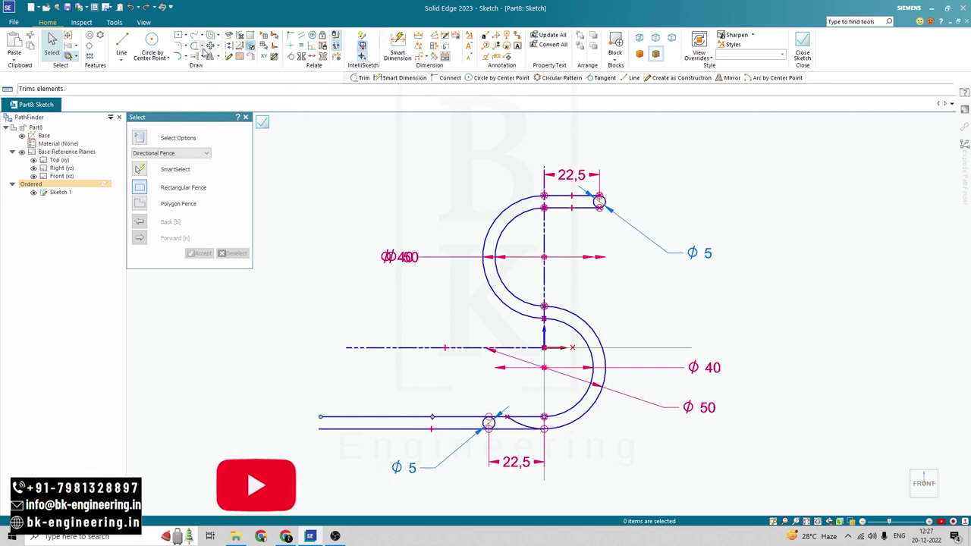
Trim the long lower lines and top Ø5 circle to close the S profile, then close the sketch.
left_click(195, 46)
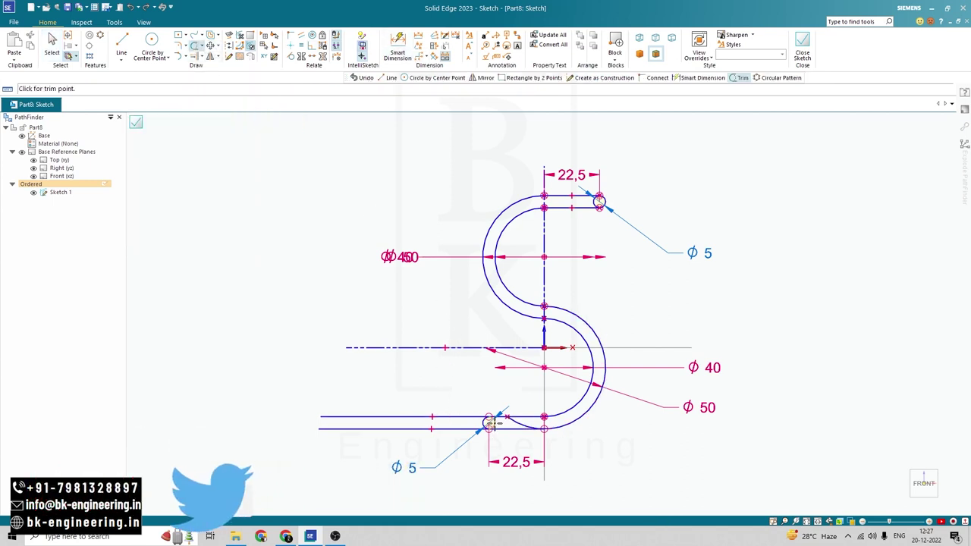
mouse_move(511, 422)
left_mouse_down()
mouse_move(440, 412)
mouse_move(440, 430)
left_mouse_up()
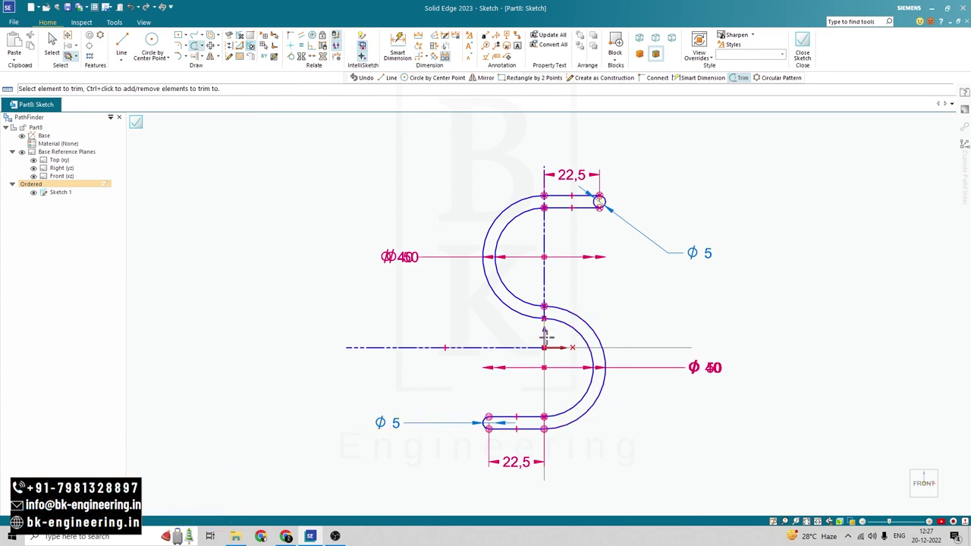
left_click(595, 200)
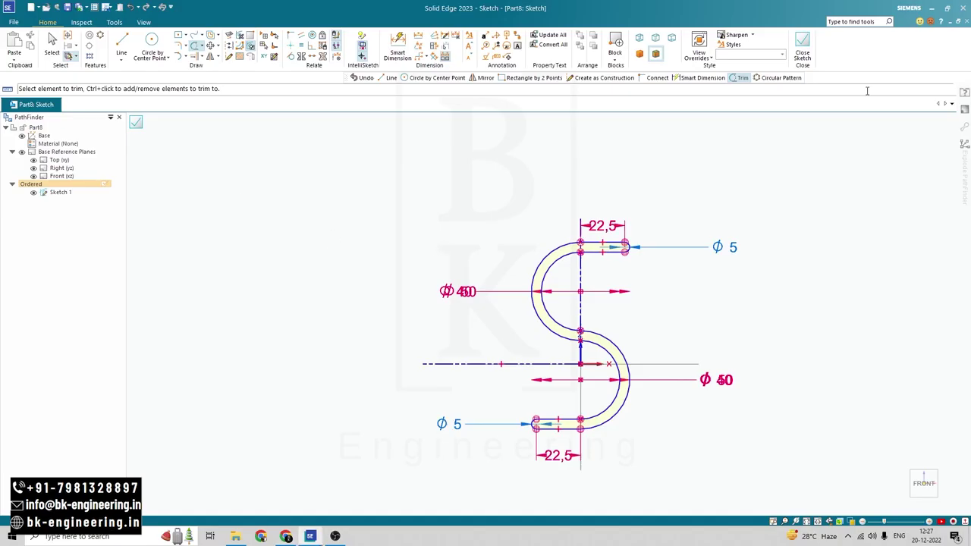
left_click(802, 46)
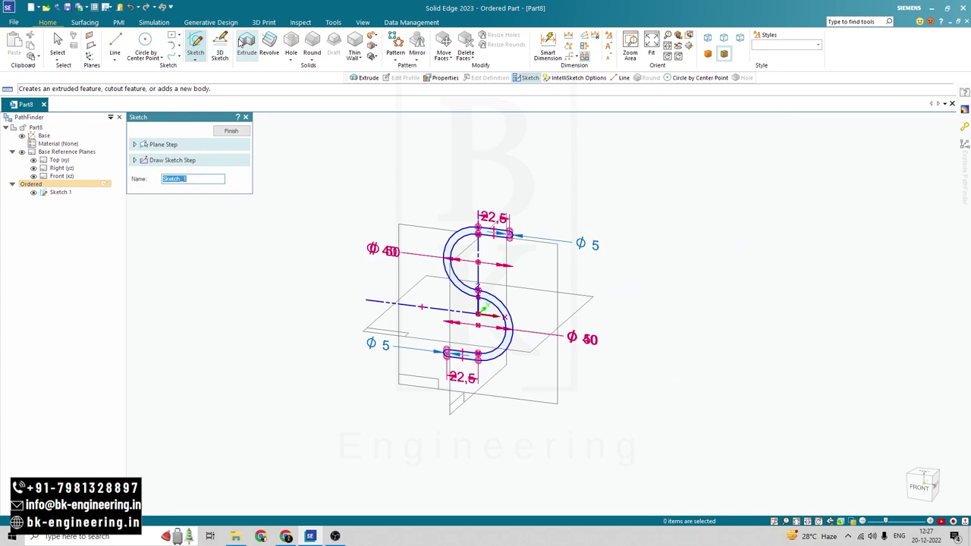
Extrude the S-shaped profile 20 mm symmetrically to create Protrusion 1.
left_click(247, 46)
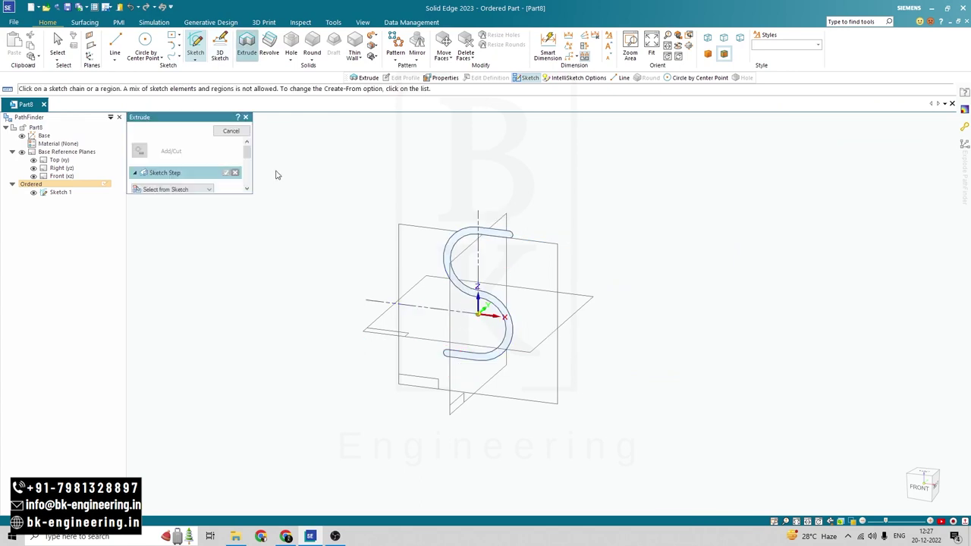
left_click(453, 241)
left_click(235, 173)
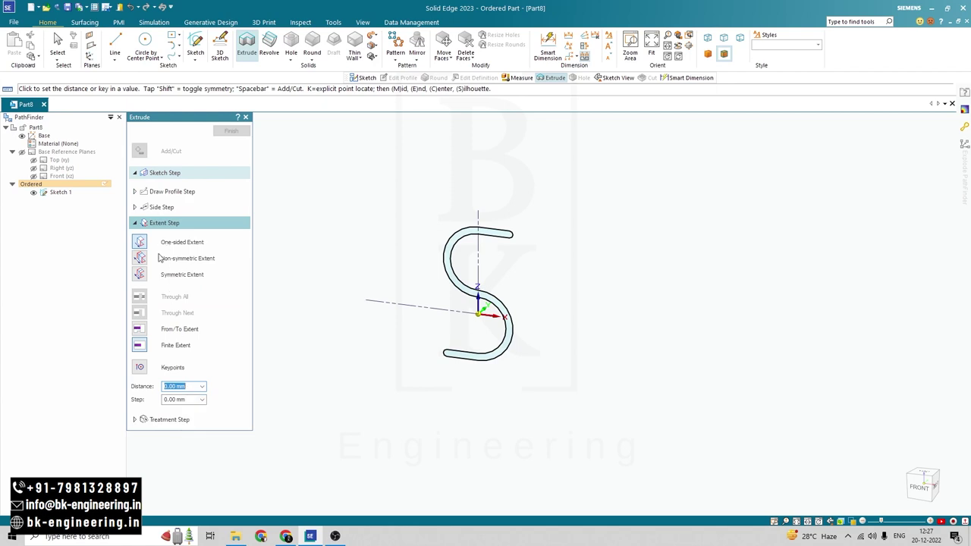
left_click(172, 276)
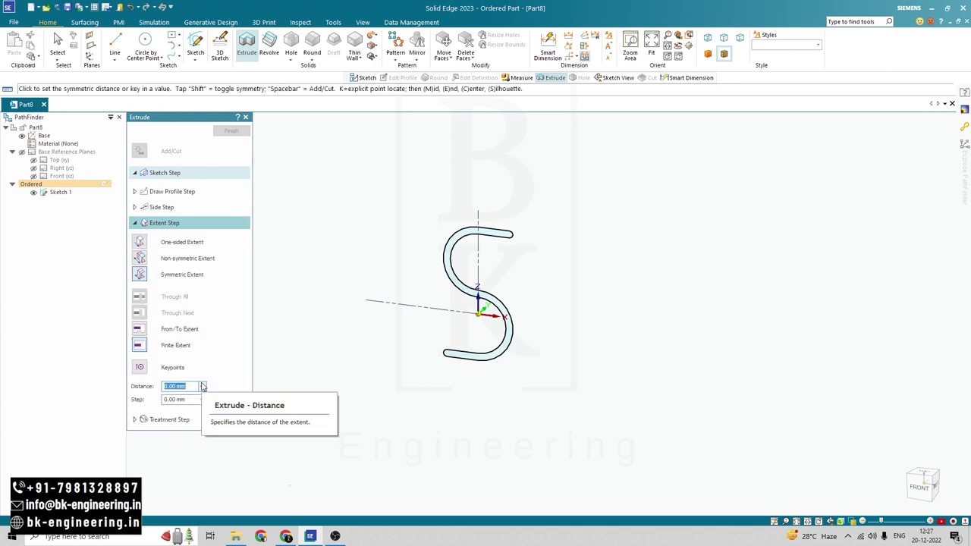
type("1520")
key("Return")
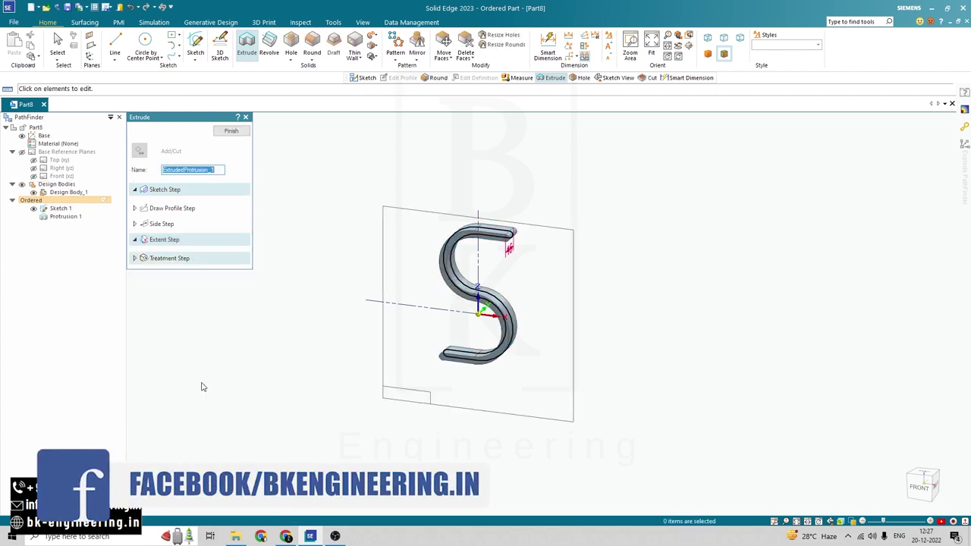
left_click(231, 131)
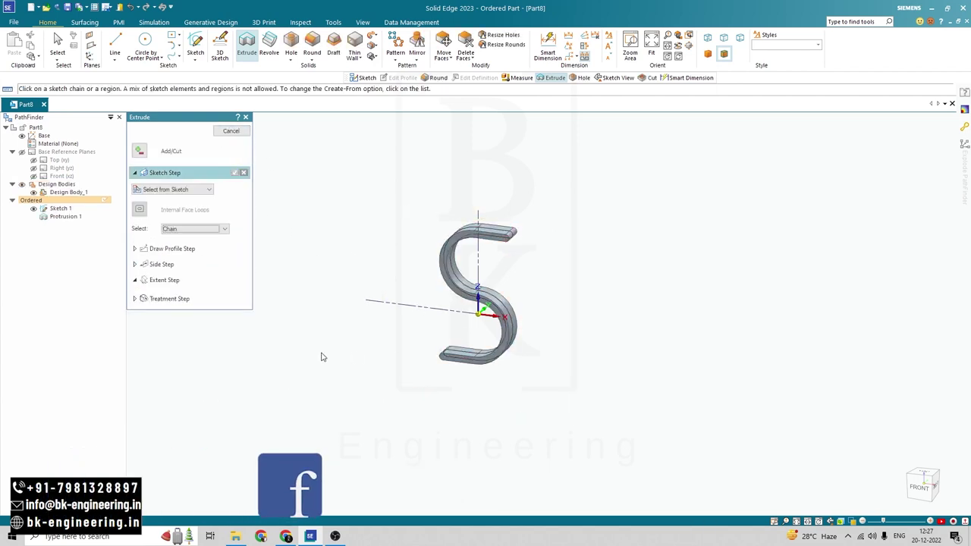
Hide Sketch 1 and the base reference, cancel Extrude, and show the solid in isometric view.
left_click(34, 209)
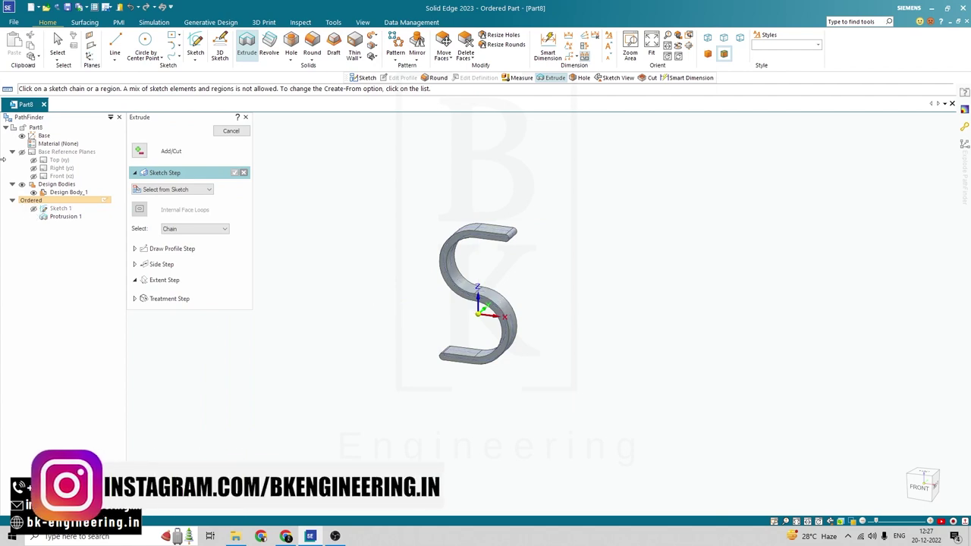
left_click(22, 136)
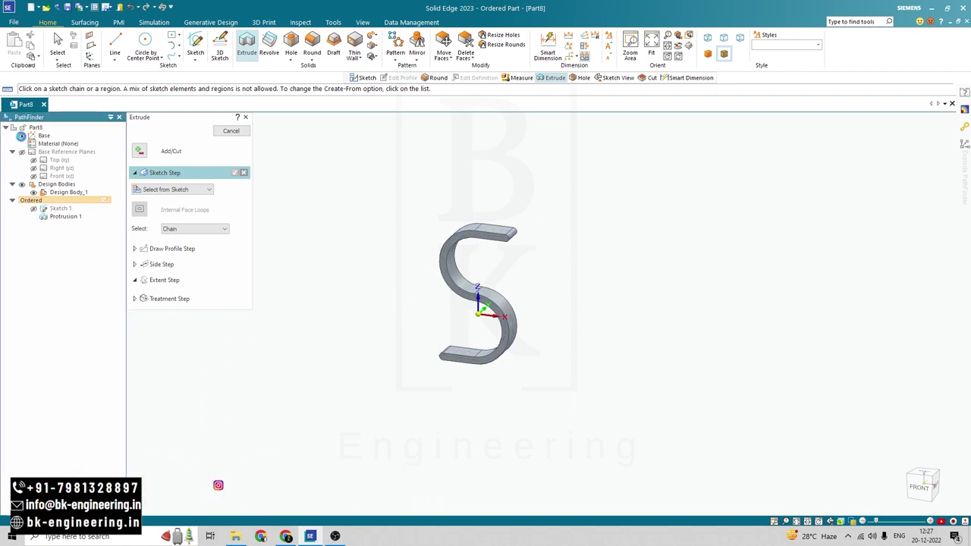
left_click(231, 131)
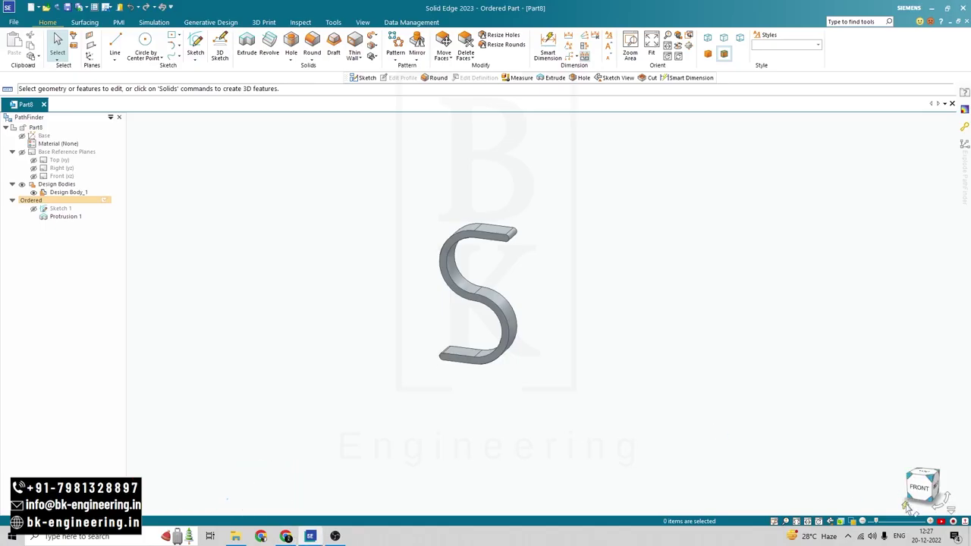
left_click(905, 506)
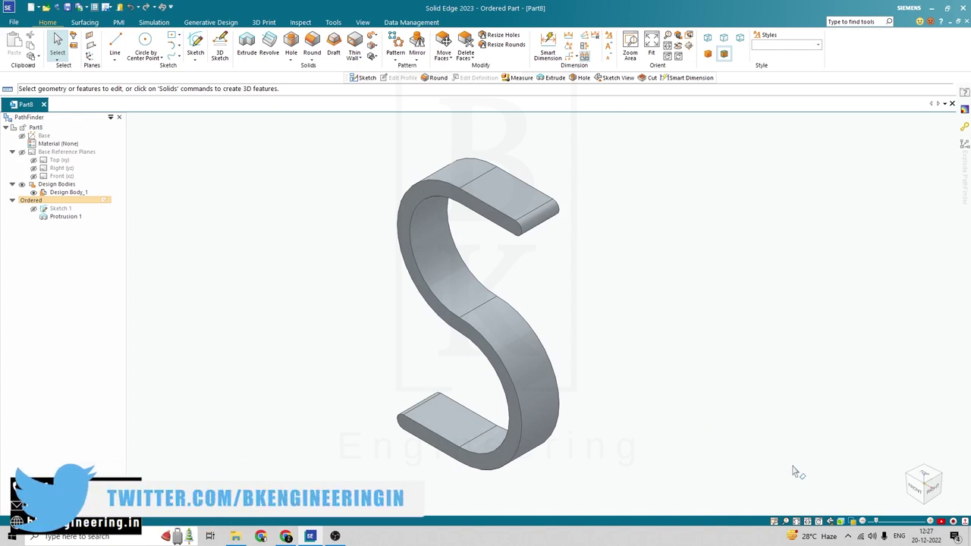